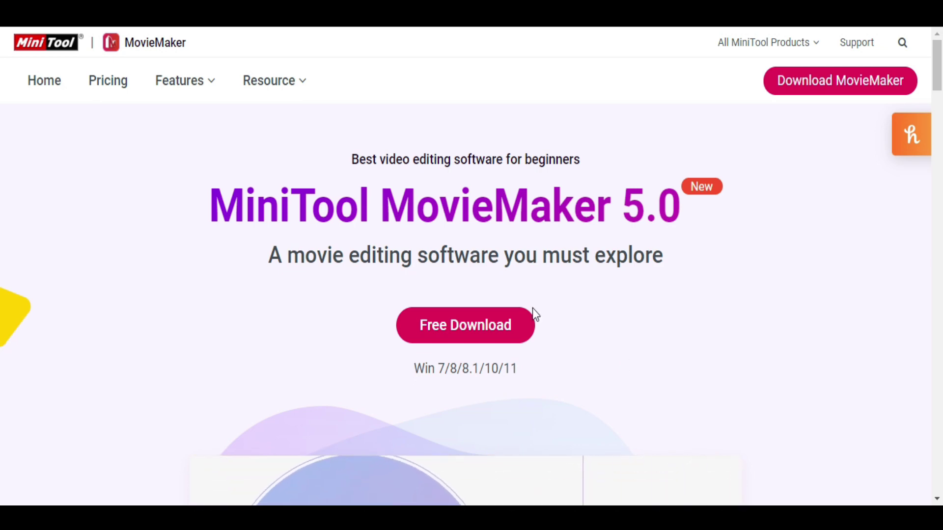
Download the MovieMaker installer mmm-setup.exe from the MiniTool page and launch it.
drag(211, 192, 706, 227)
click(682, 289)
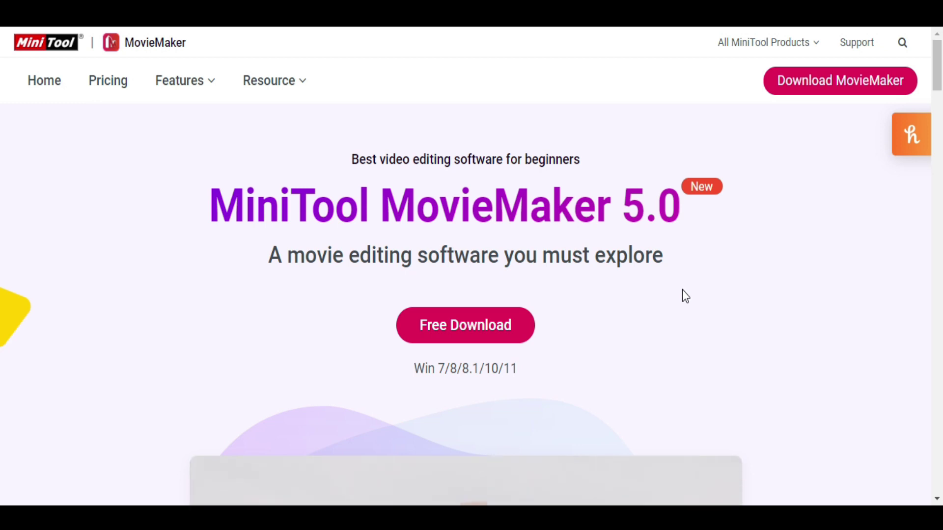
click(473, 344)
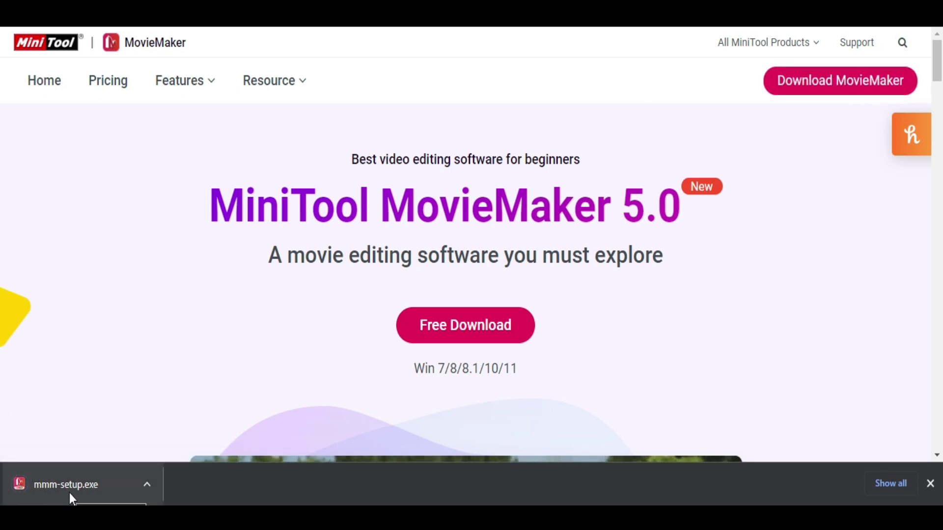
click(89, 480)
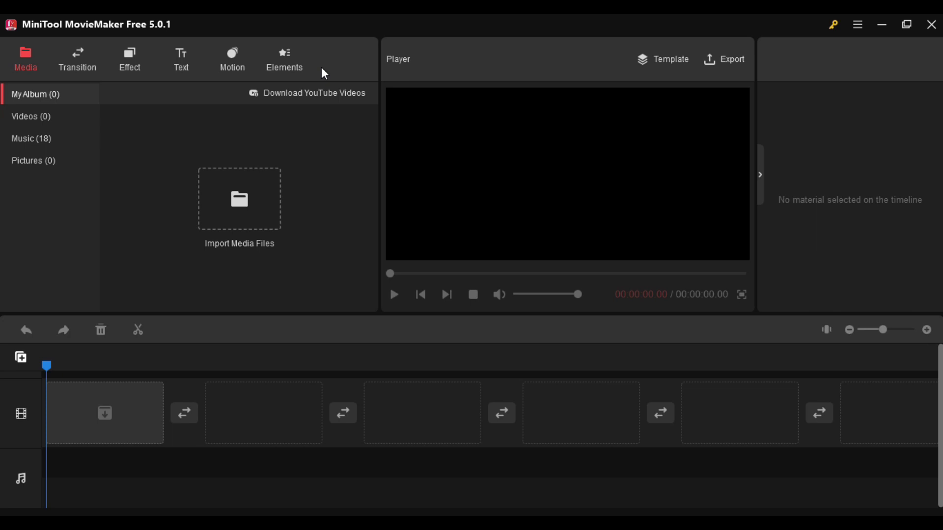
Import the Sample Video file into the media album.
click(240, 211)
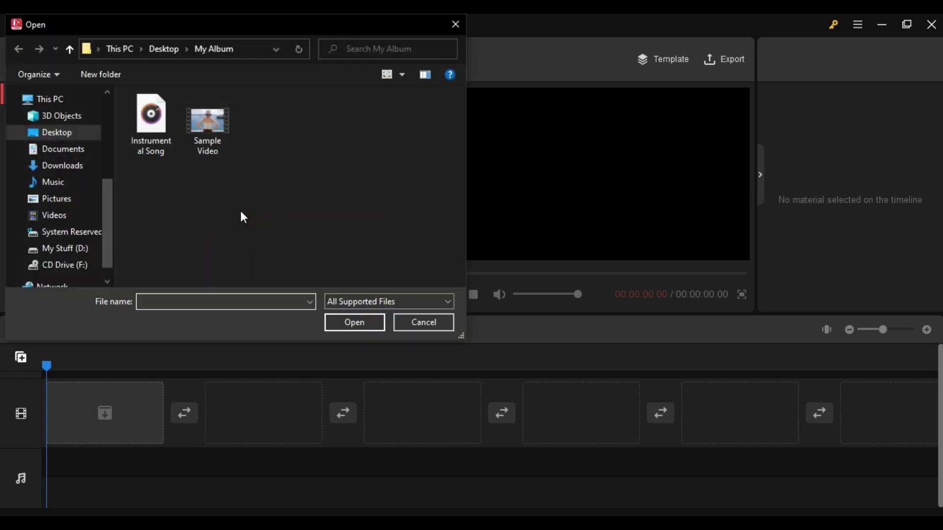
click(219, 146)
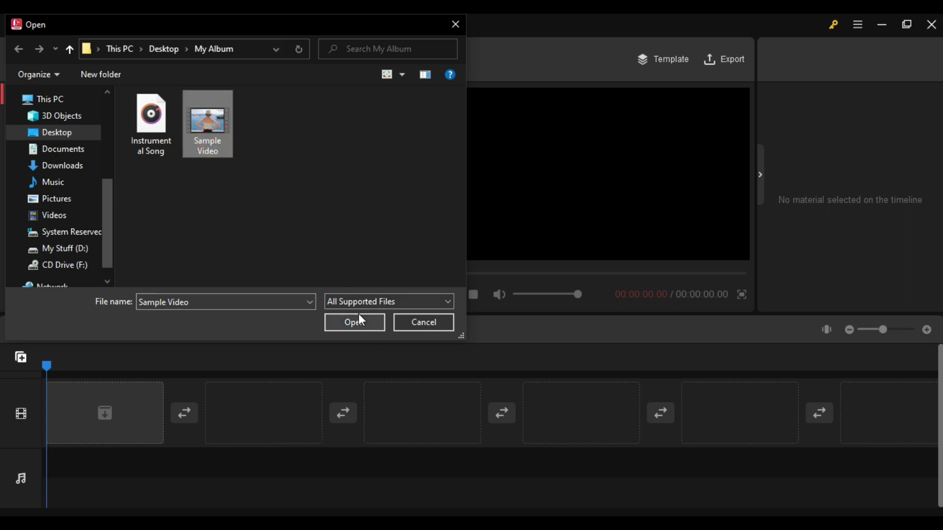
click(358, 322)
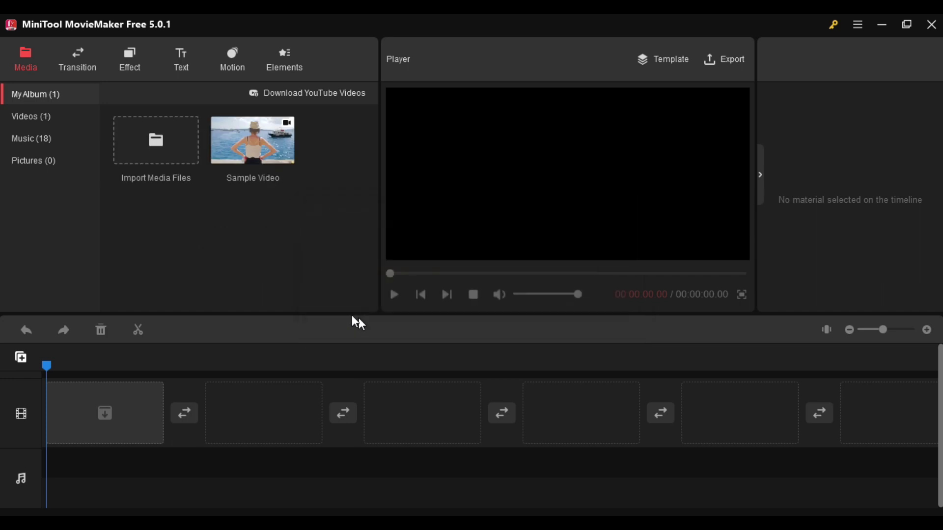
Place Sample Video on the timeline, deleting the extra second copy to leave one clip.
mouse_move(259, 166)
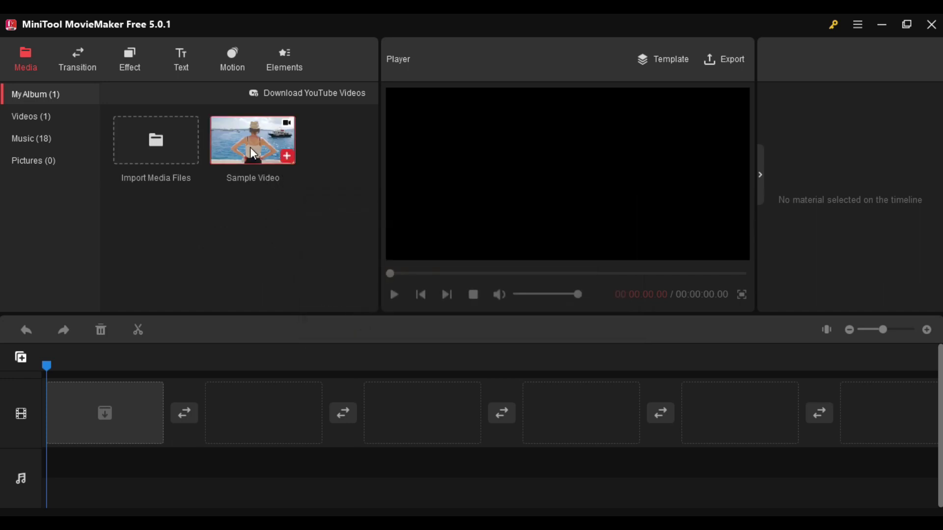
mouse_move(250, 147)
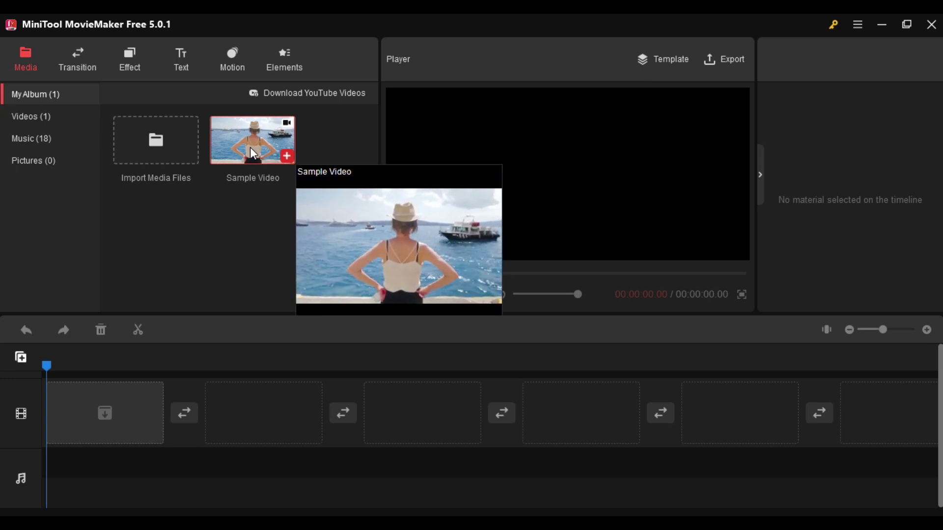
drag(264, 147, 105, 412)
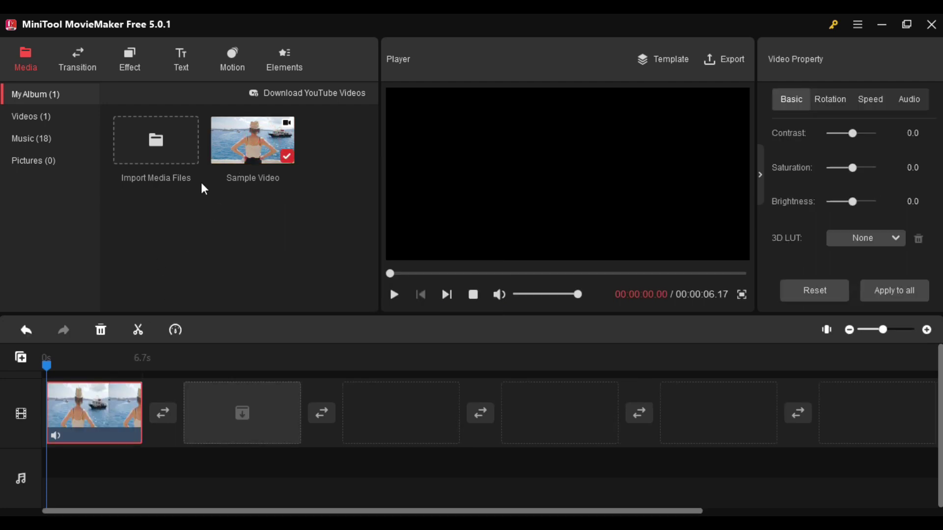
click(288, 159)
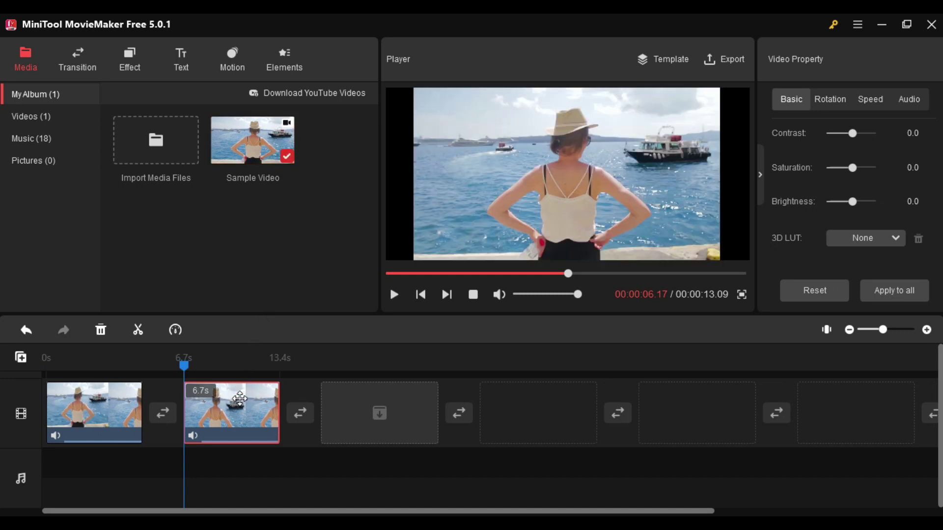
key(Delete)
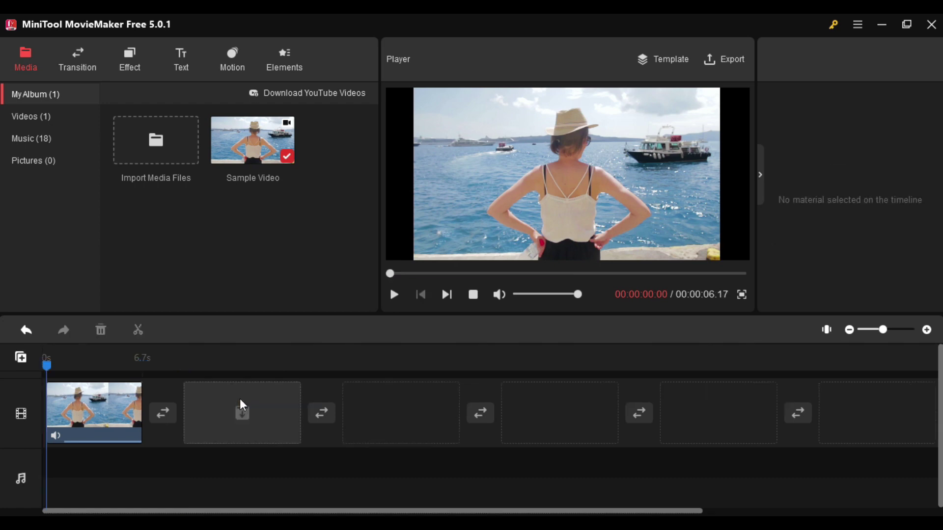
Select the beach clip and browse its Rotation, Speed, Basic and 3D LUT options without applying a look.
click(102, 393)
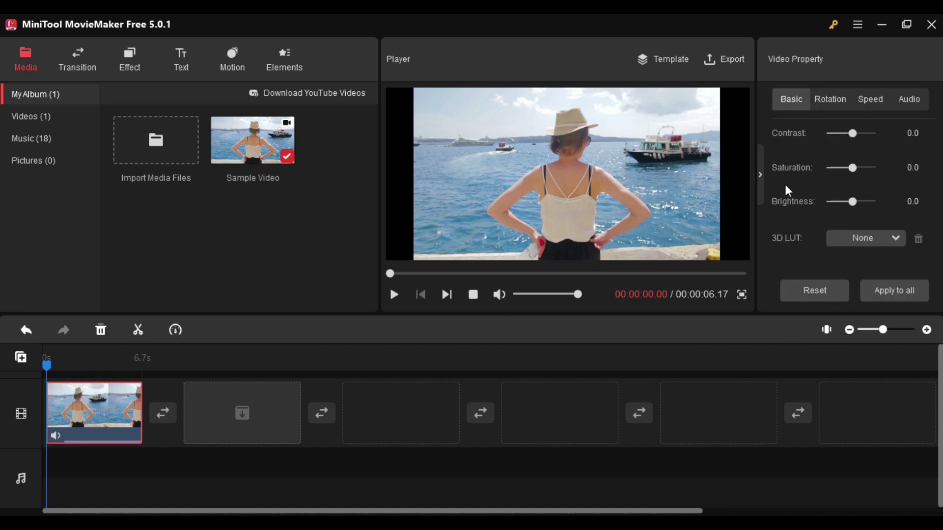
click(816, 102)
click(862, 101)
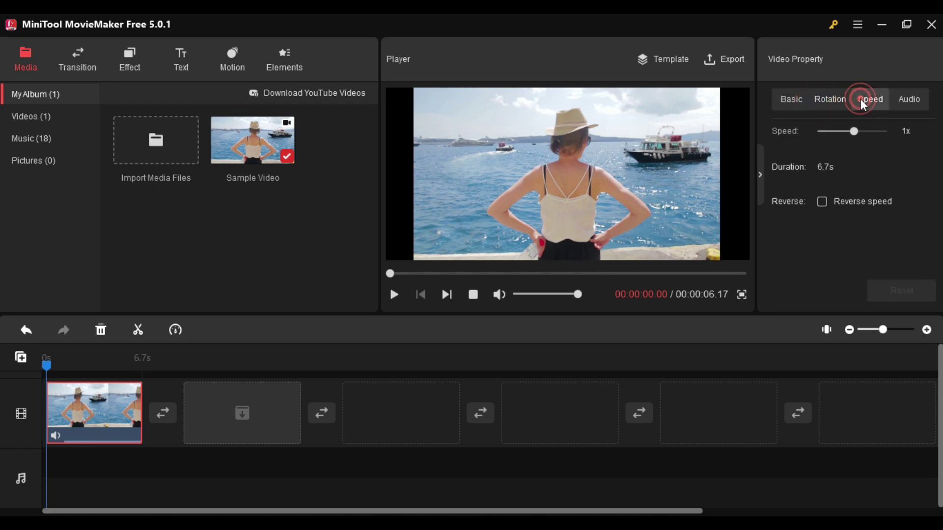
click(796, 102)
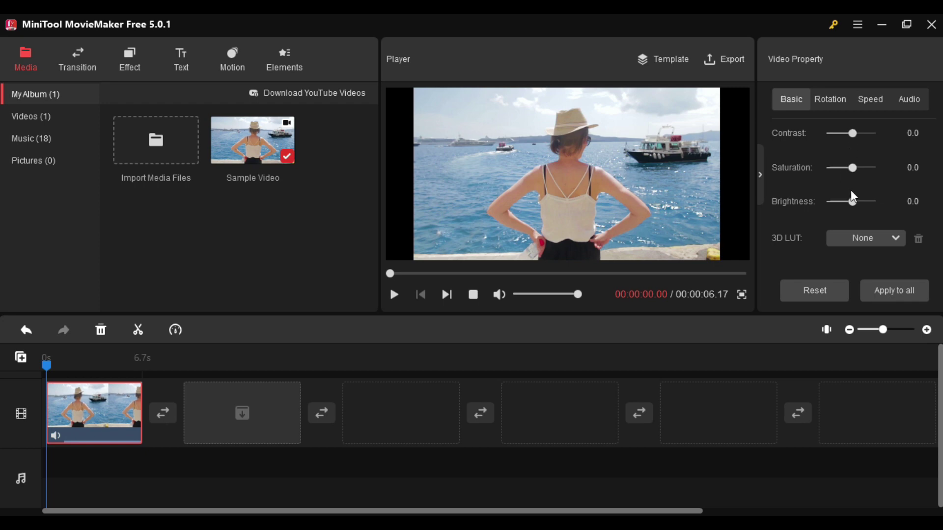
click(895, 238)
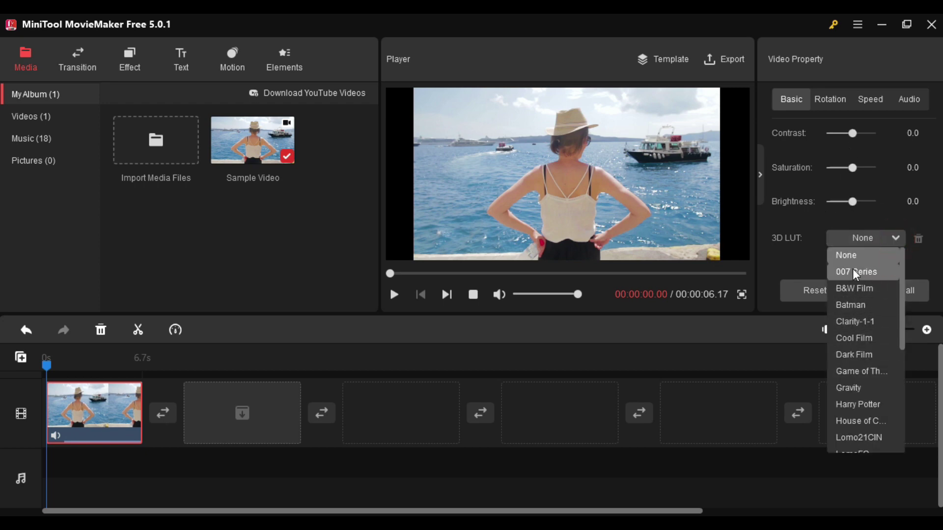
click(810, 255)
Flip the clip horizontally, then undo the flip to keep the original orientation.
click(843, 105)
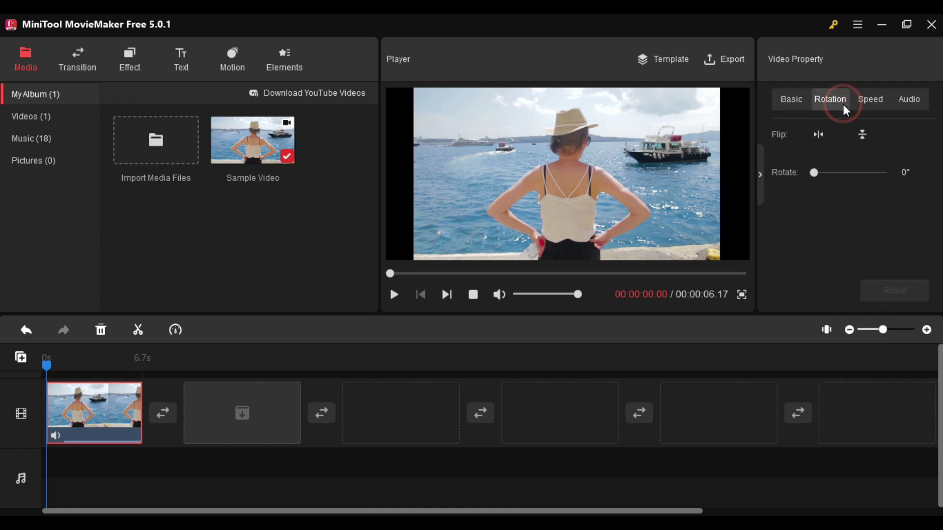
click(818, 135)
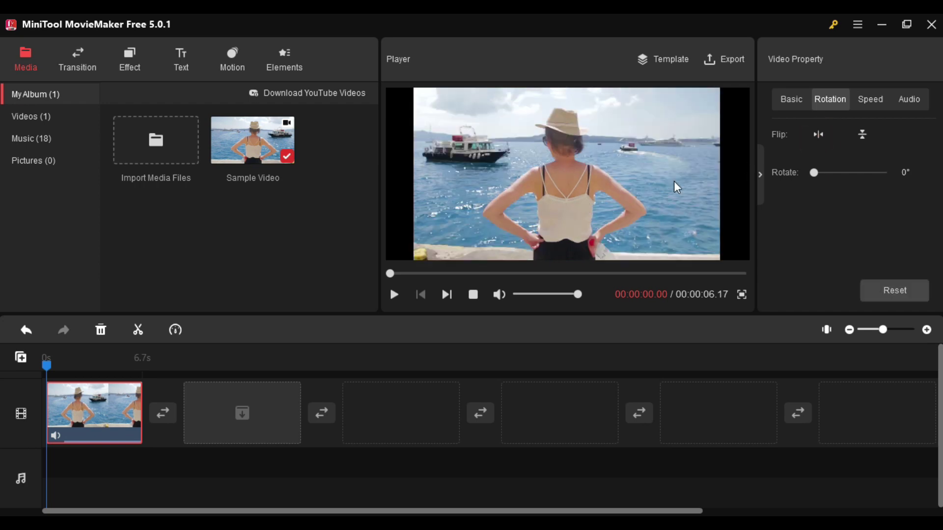
click(822, 137)
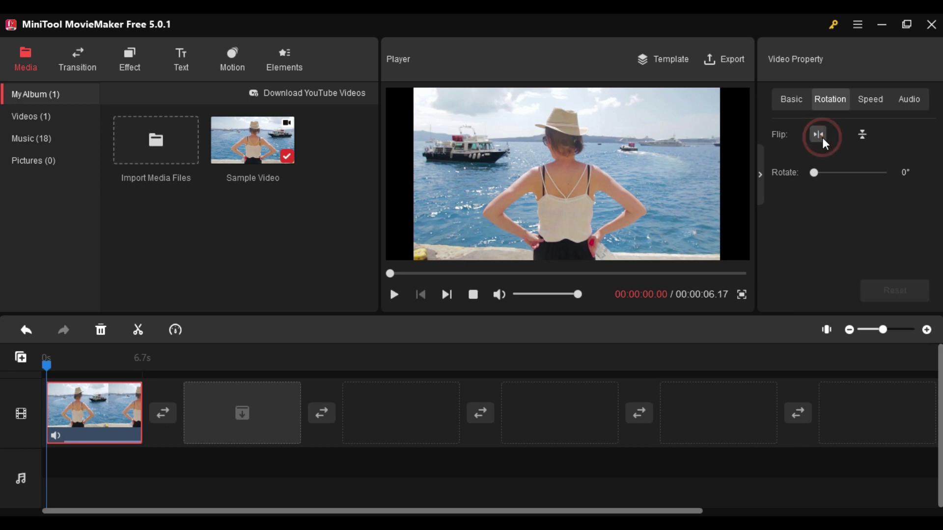
In the clip's Speed settings, leave the speed at 1x and toggle Reverse speed.
click(872, 103)
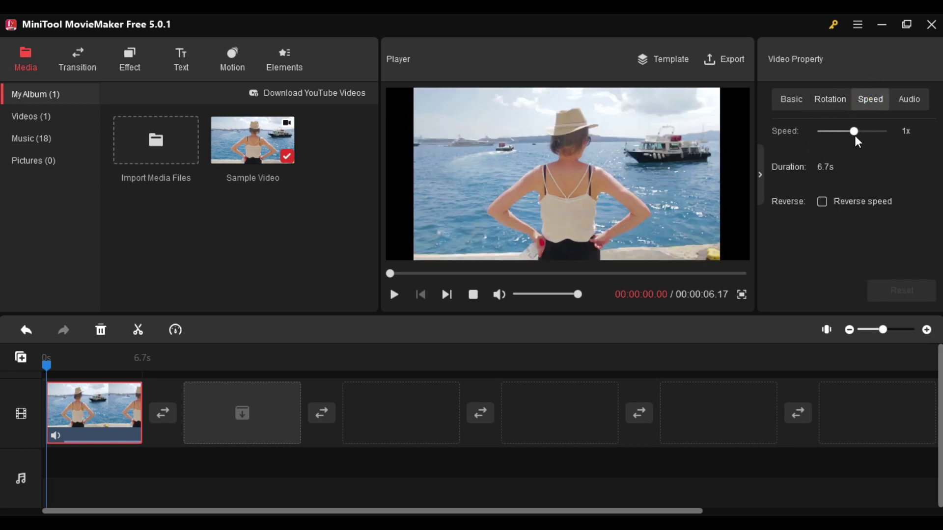
mouse_move(855, 131)
mouse_down()
mouse_move(883, 131)
mouse_move(855, 132)
mouse_up()
click(823, 202)
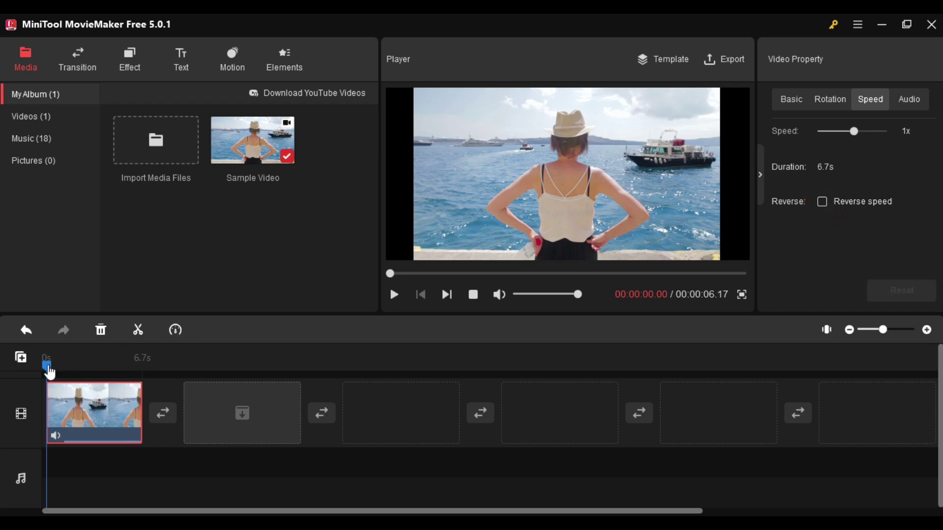
Split the beach clip into two parts at about 00:00:03.10 and show the Transition library.
drag(47, 365, 98, 374)
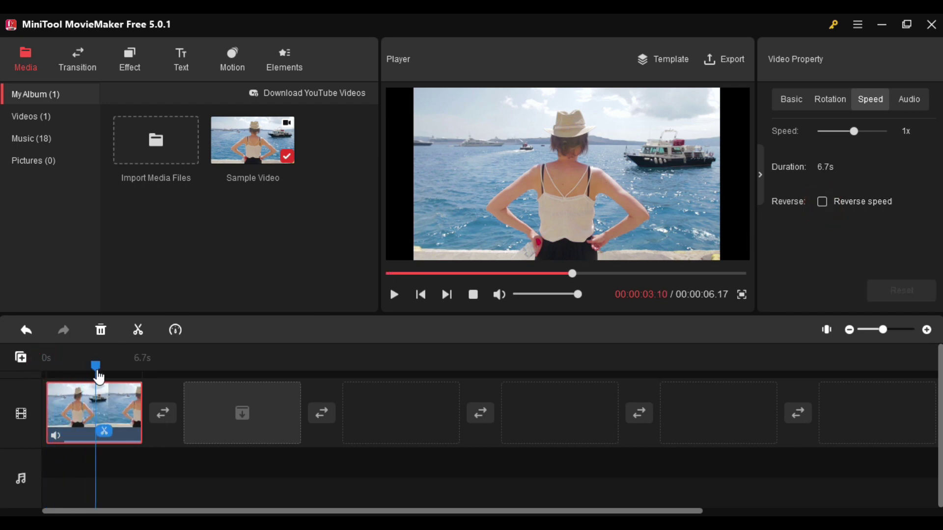
click(105, 432)
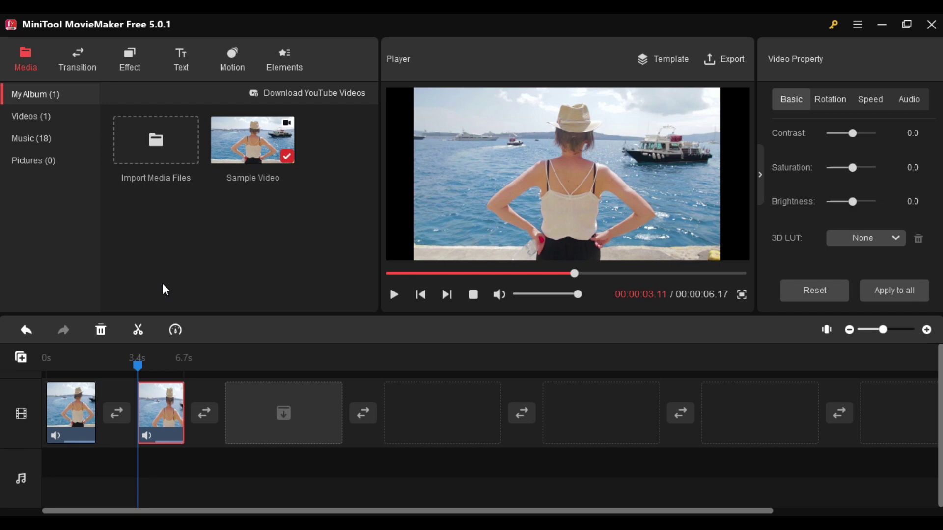
click(78, 58)
Place the Dreamy transition between the two beach clip parts.
drag(375, 112, 375, 174)
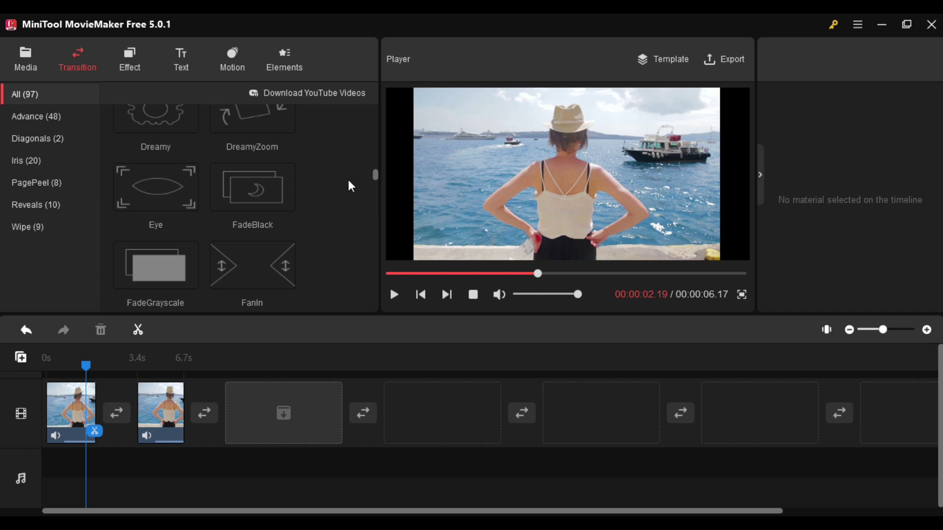
mouse_move(293, 187)
mouse_move(253, 182)
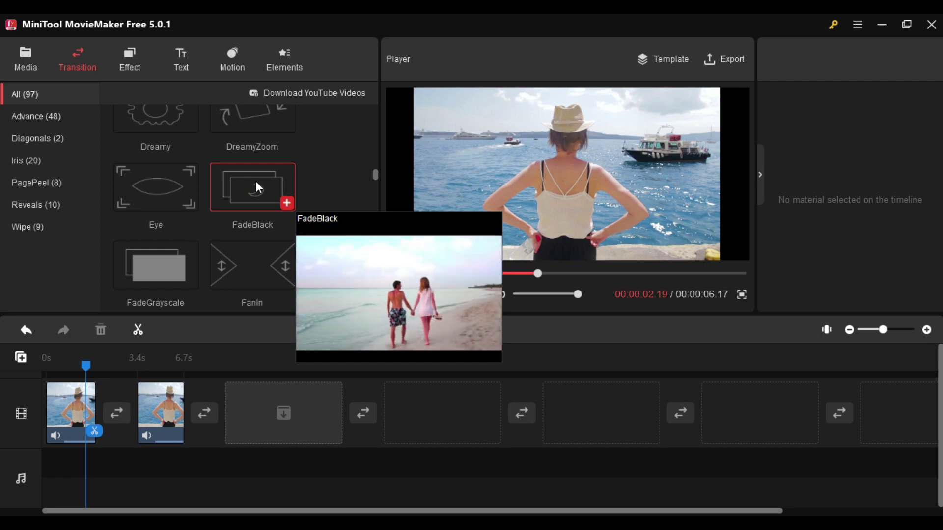
drag(376, 172, 362, 170)
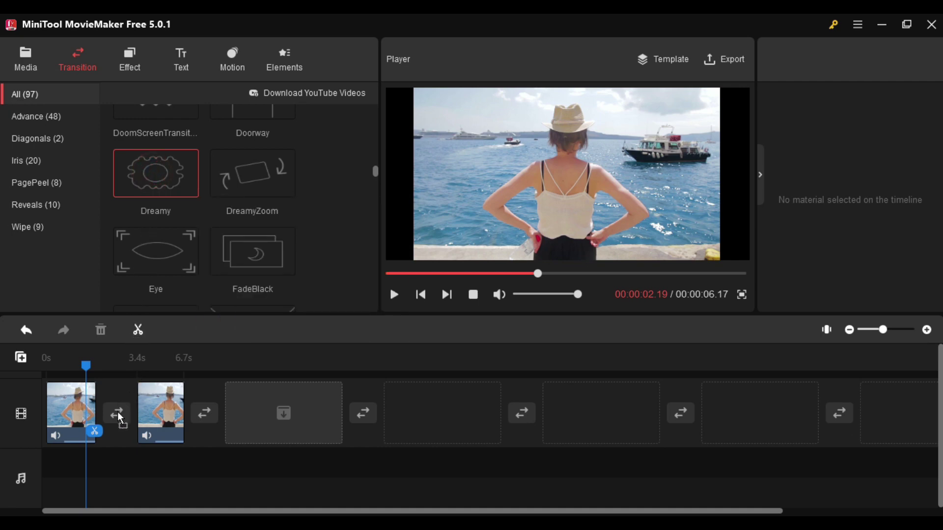
drag(118, 413, 117, 413)
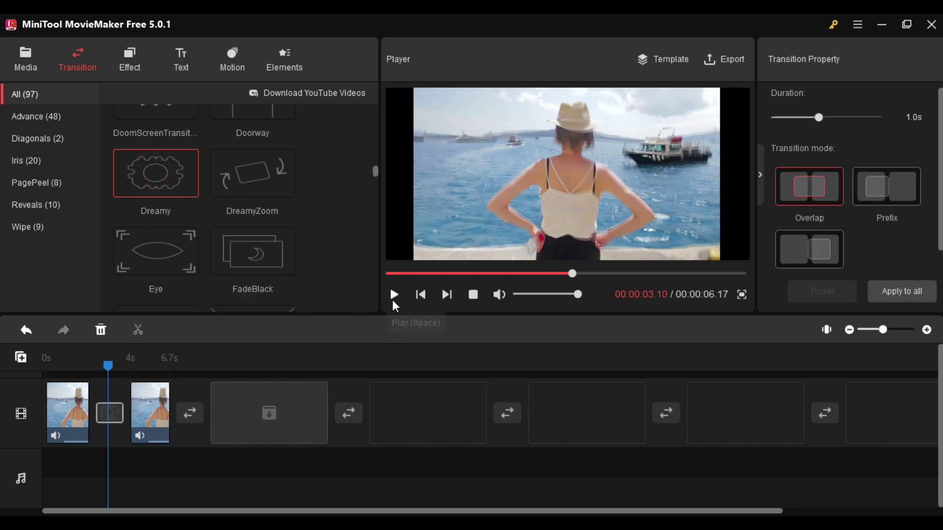
Play and pause the video to preview the Dreamy transition.
click(395, 300)
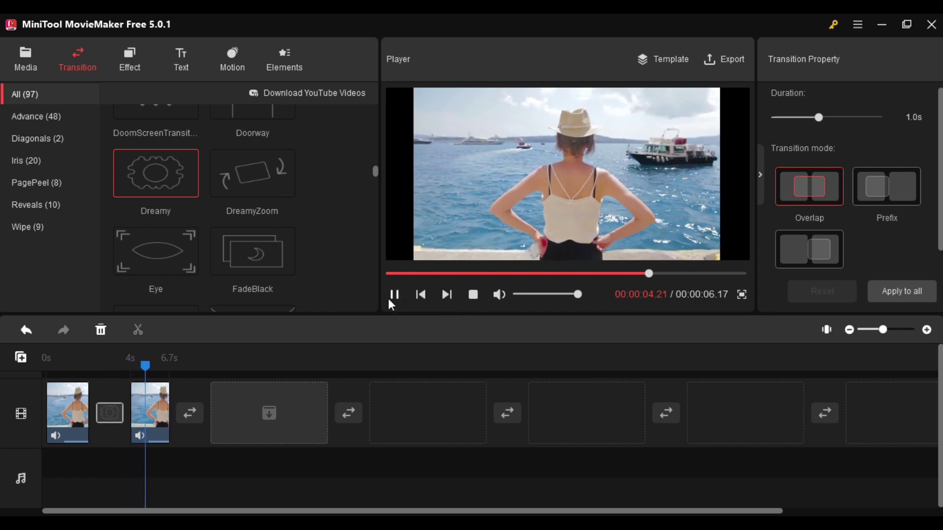
click(394, 296)
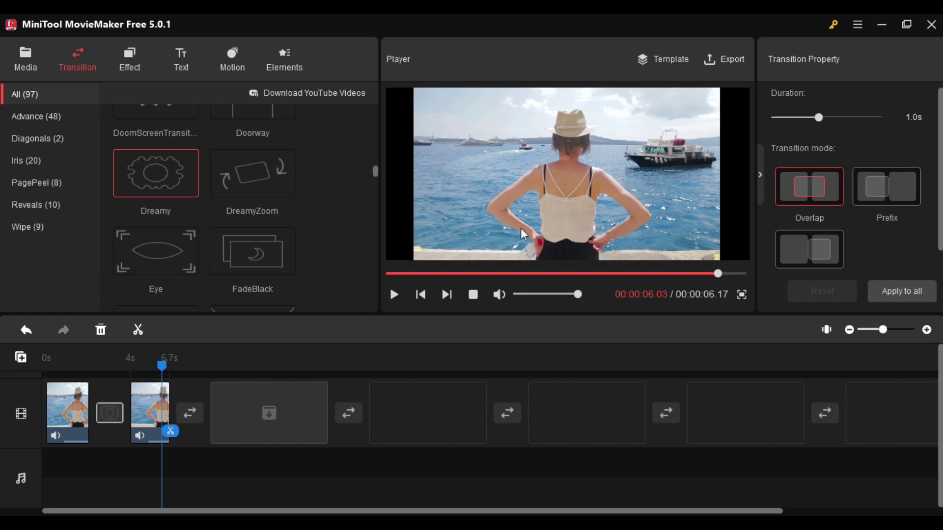
click(110, 413)
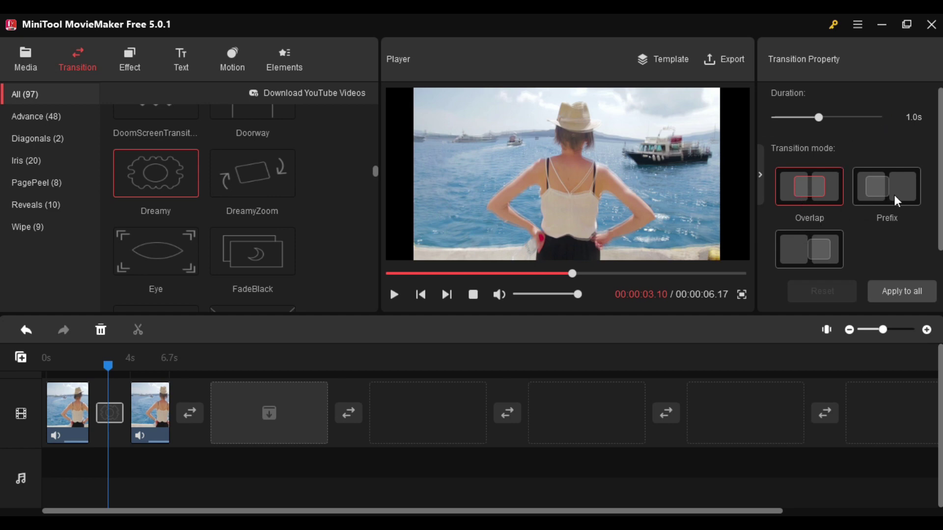
scroll(935, 228, down, 1)
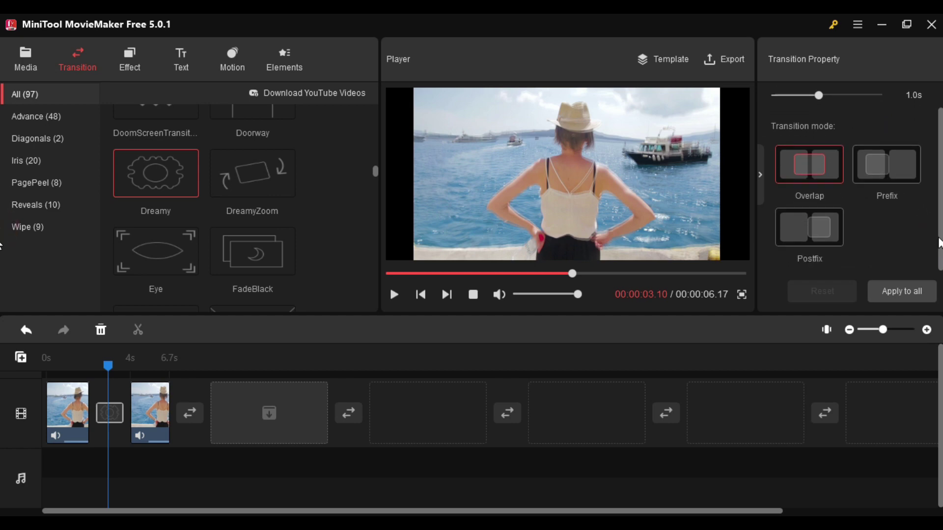
scroll(933, 162, up, 1)
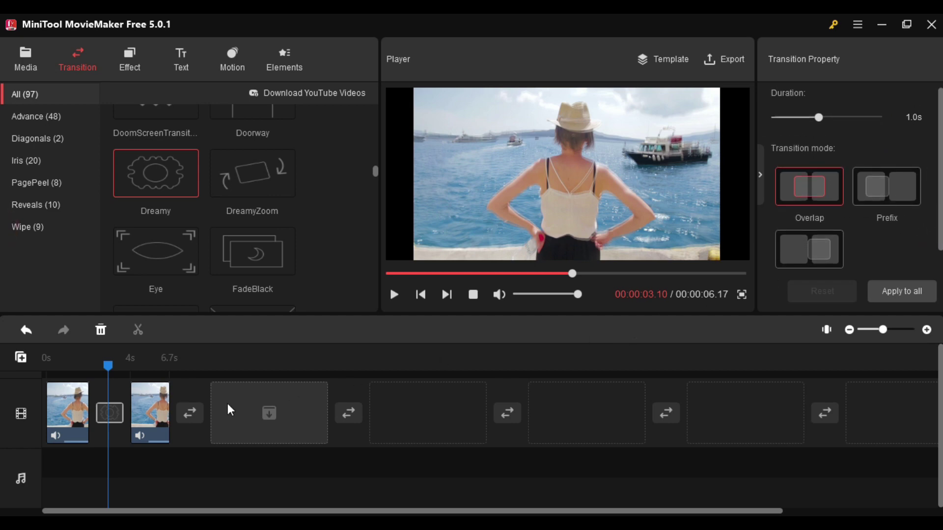
Apply the Cool filter to the second clip, then remove it to restore the original colours.
click(132, 67)
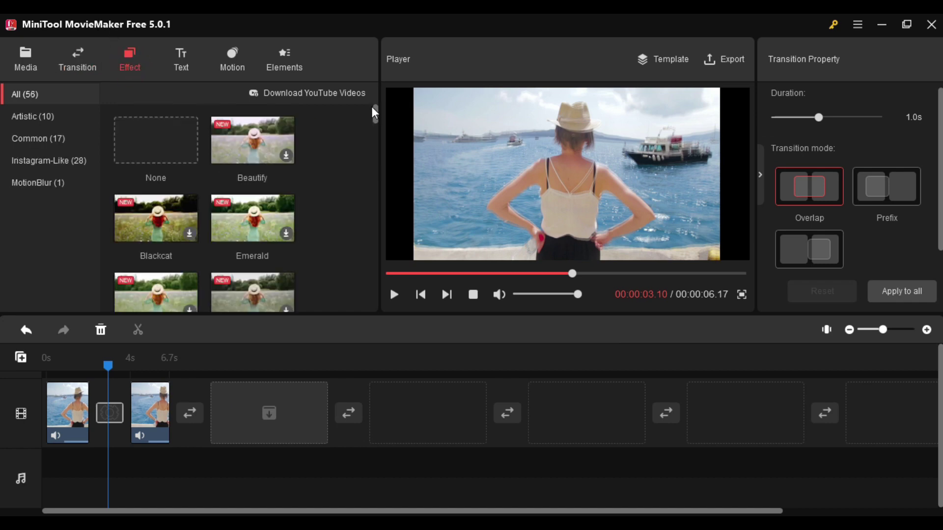
drag(376, 112, 376, 162)
mouse_move(180, 197)
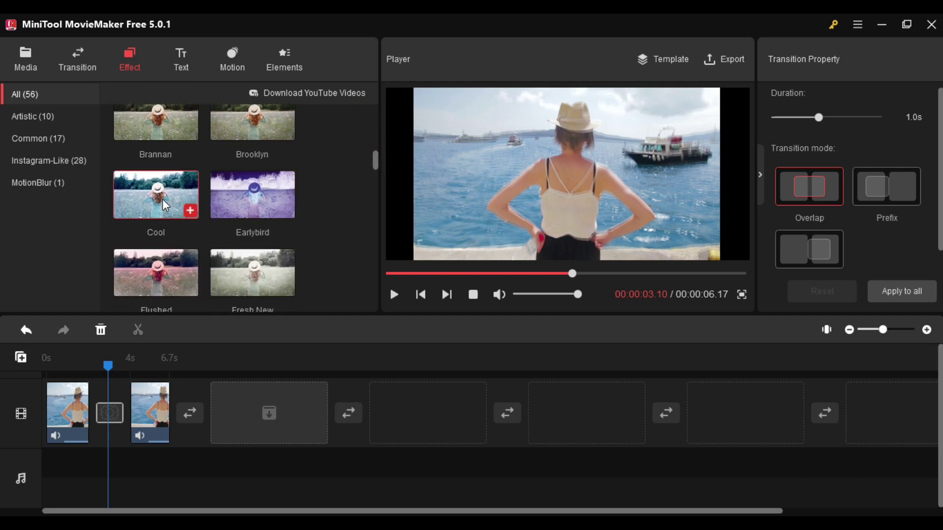
drag(162, 199, 167, 367)
drag(158, 409, 159, 409)
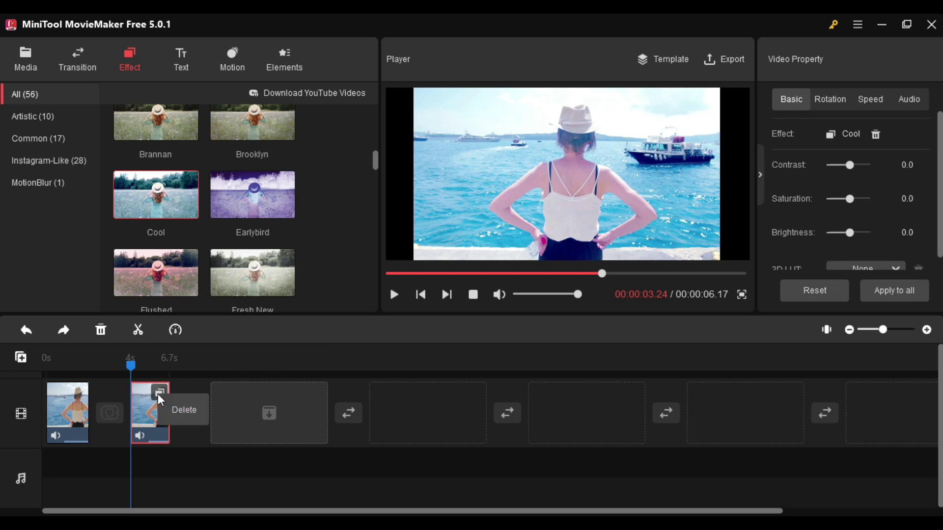
click(159, 394)
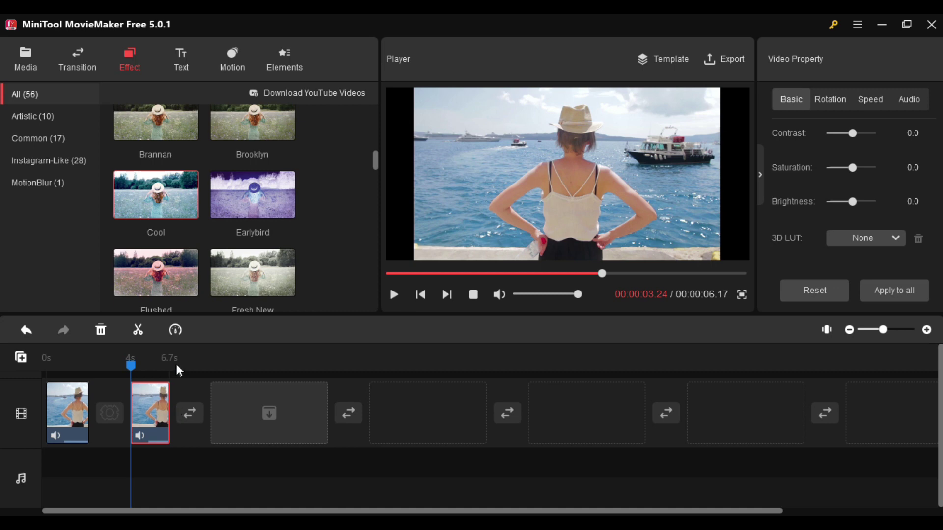
Add the Caption25 title to the timeline above the second clip.
click(179, 58)
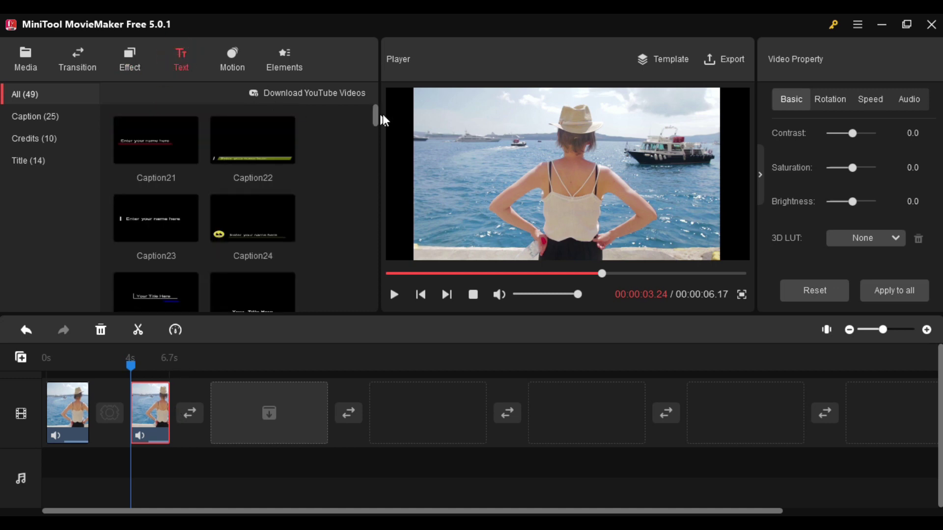
mouse_move(376, 114)
mouse_down()
mouse_move(381, 305)
mouse_move(380, 123)
mouse_up()
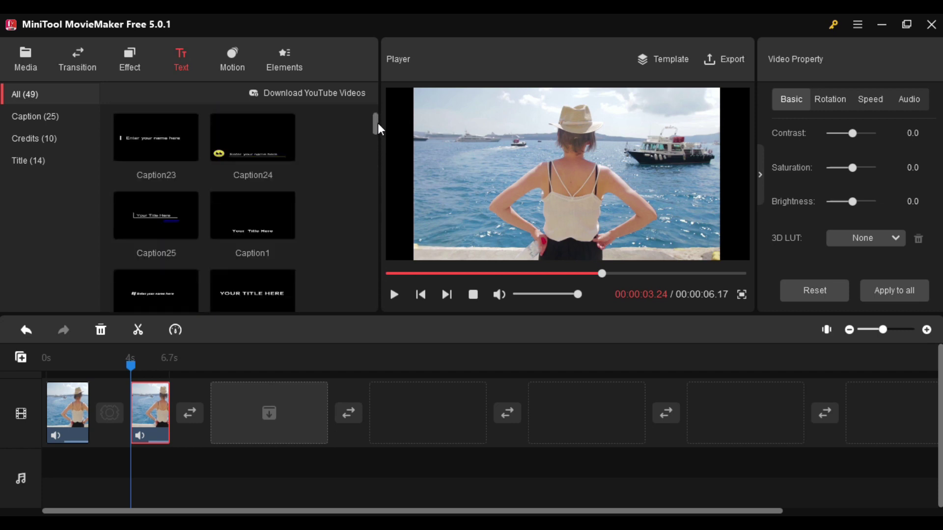
mouse_move(164, 209)
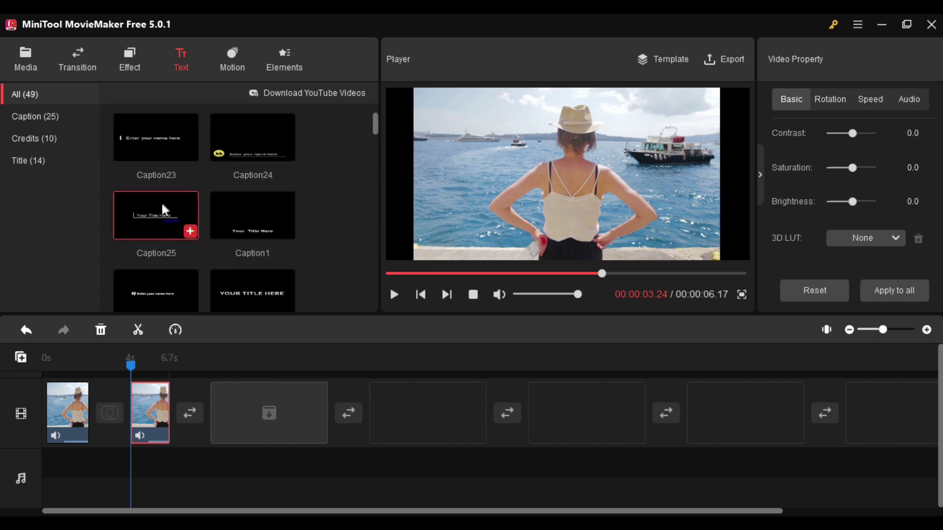
click(190, 231)
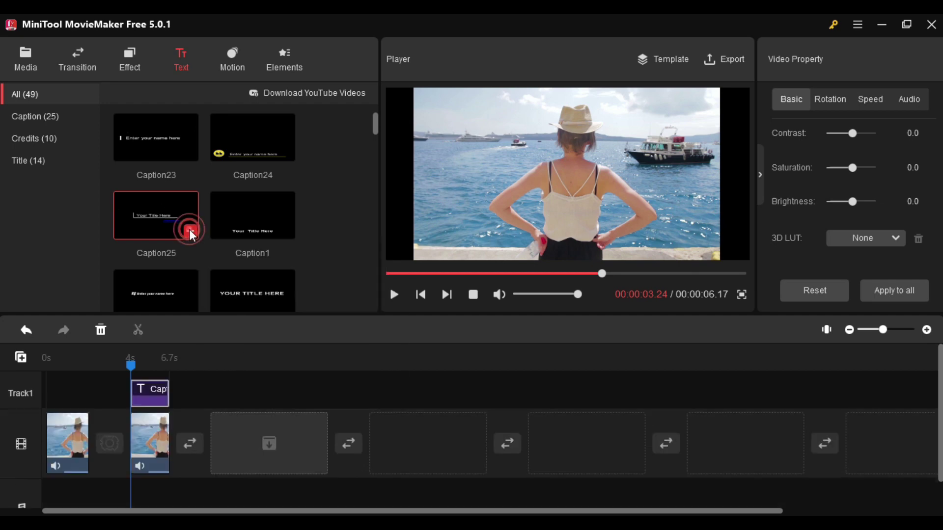
Change the caption text to 'Hello There', keeping Arial font at size 64.
click(151, 391)
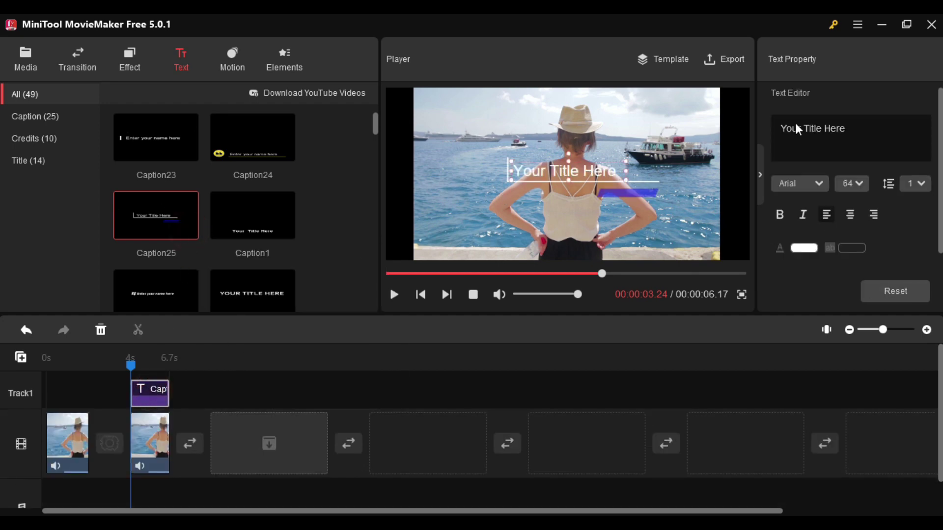
click(855, 130)
drag(857, 133, 781, 140)
text(Hello )
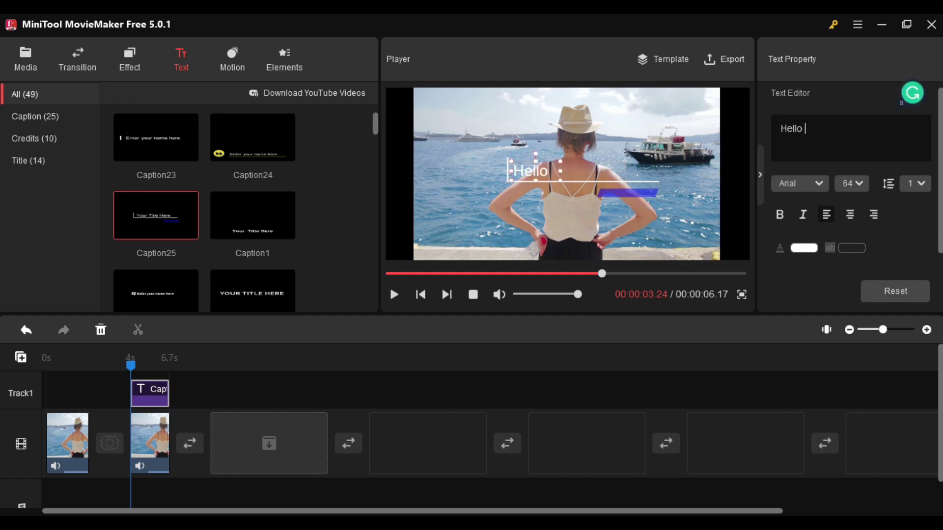
text(There)
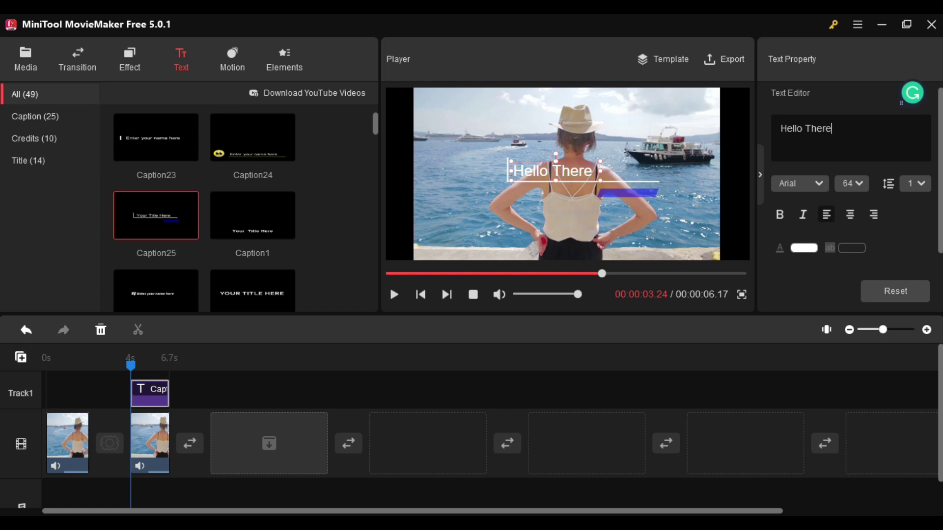
click(860, 181)
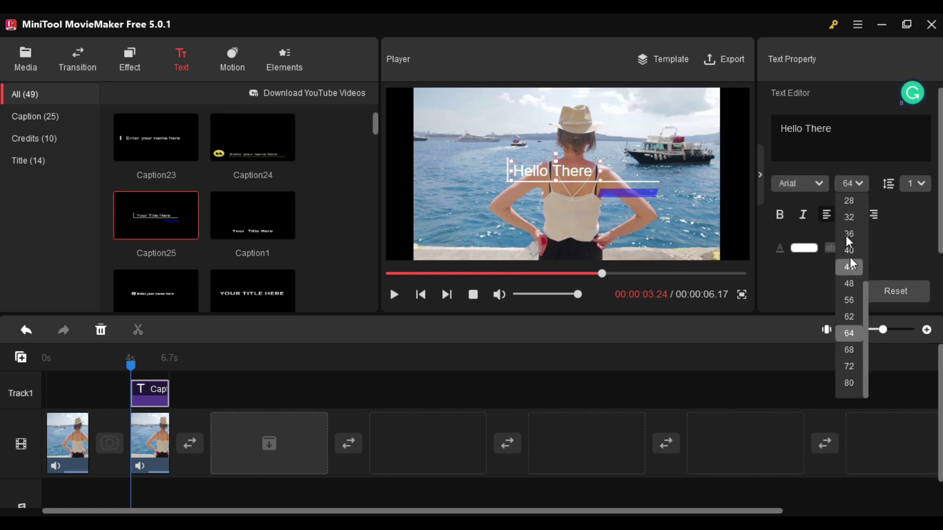
click(851, 257)
click(818, 184)
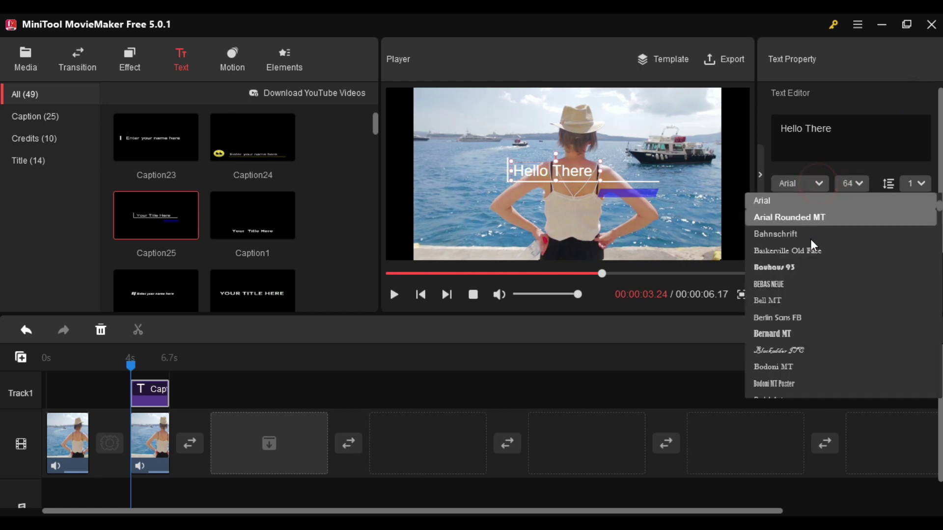
click(827, 180)
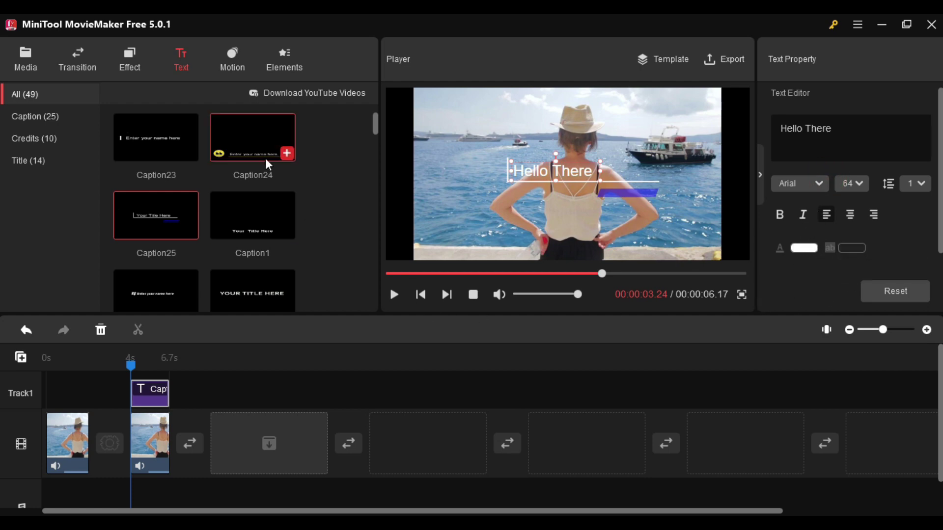
Browse the Motion and Elements libraries, previewing the Subscribe 1 and Subscribe 2 stickers.
click(231, 73)
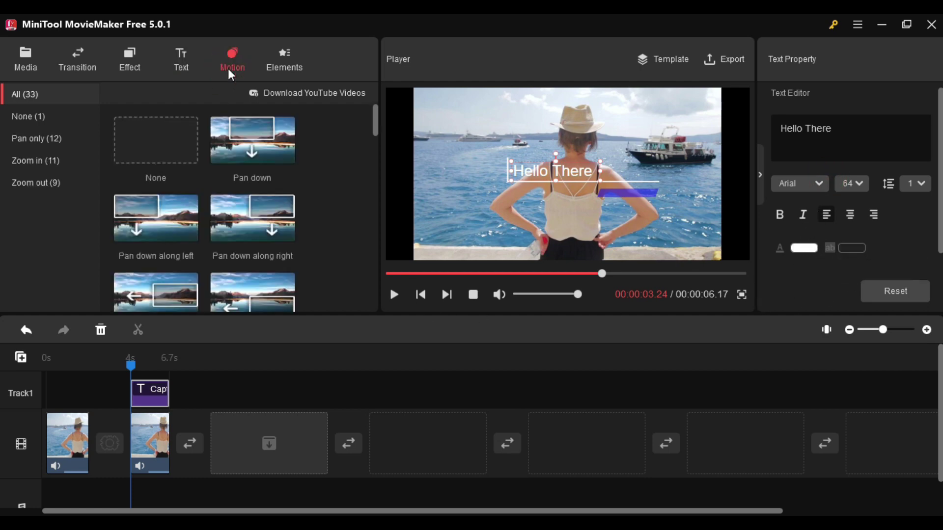
drag(376, 117, 371, 99)
click(294, 70)
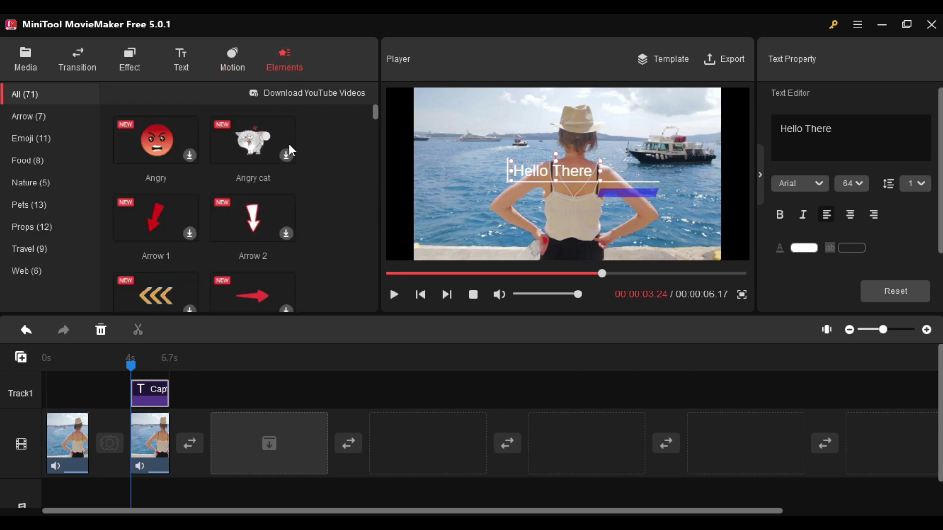
drag(375, 112, 371, 307)
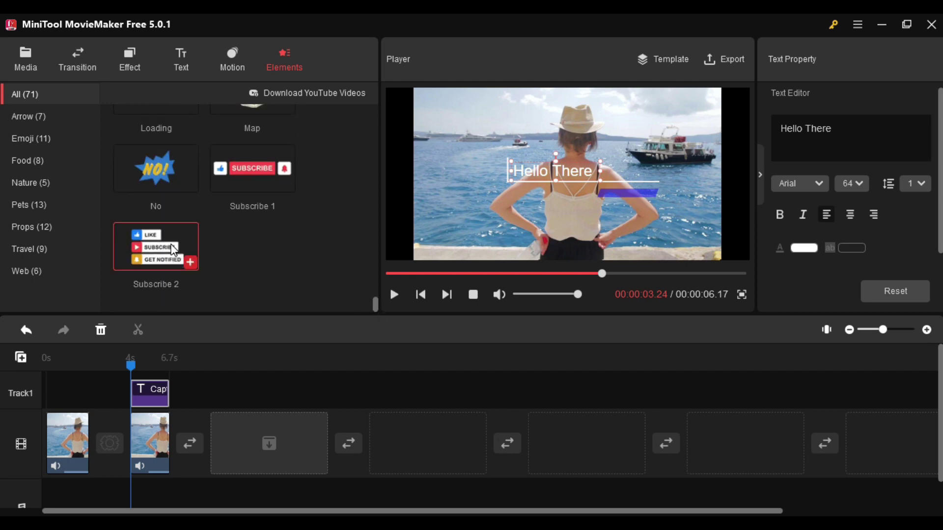
mouse_move(174, 251)
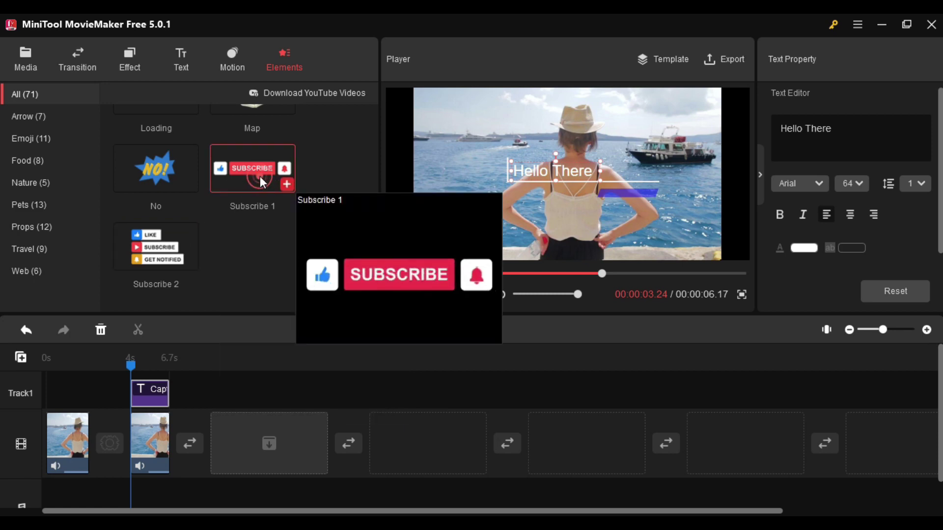
Put Subscribe 1 on a new track and scale it to 117% beneath the Hello There caption.
drag(260, 177, 147, 381)
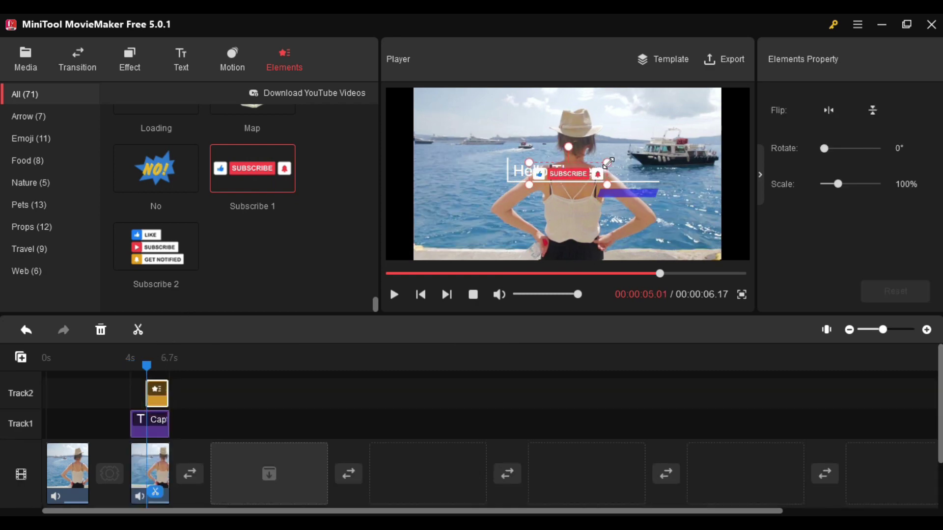
drag(608, 163, 494, 223)
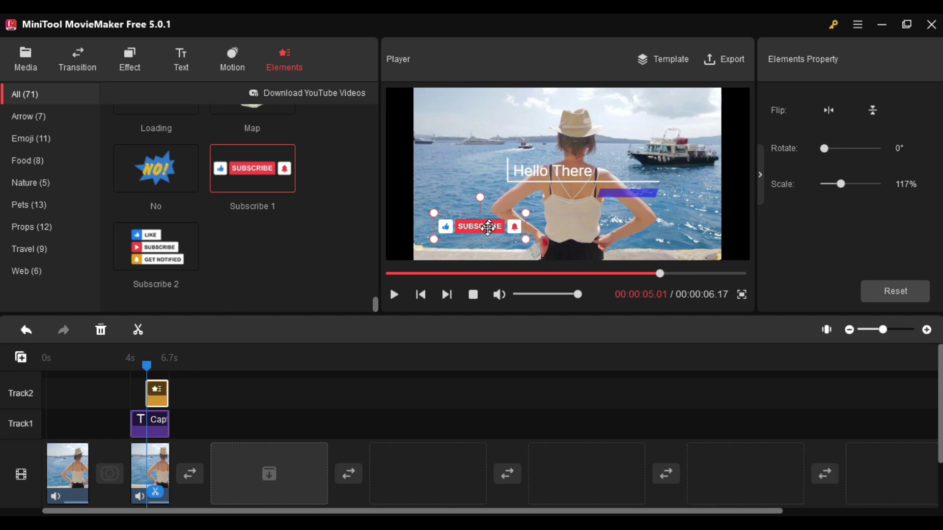
click(20, 358)
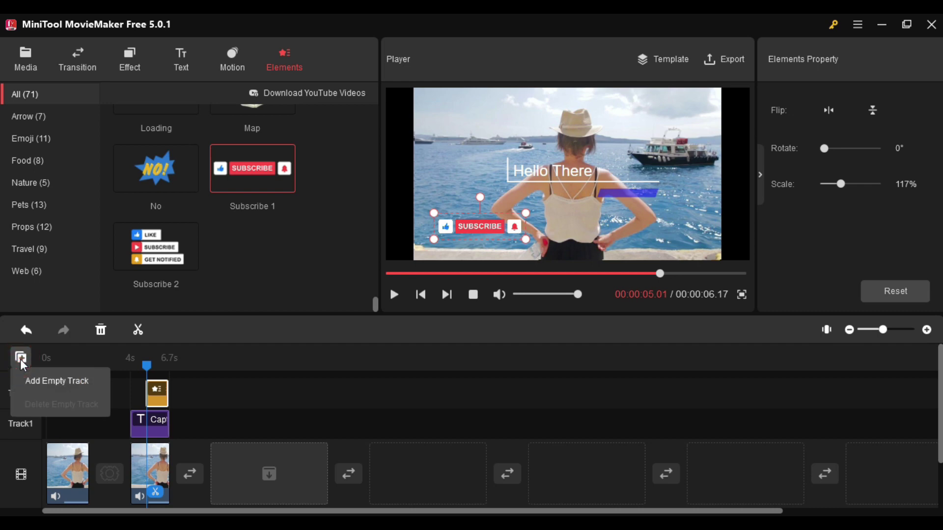
click(48, 386)
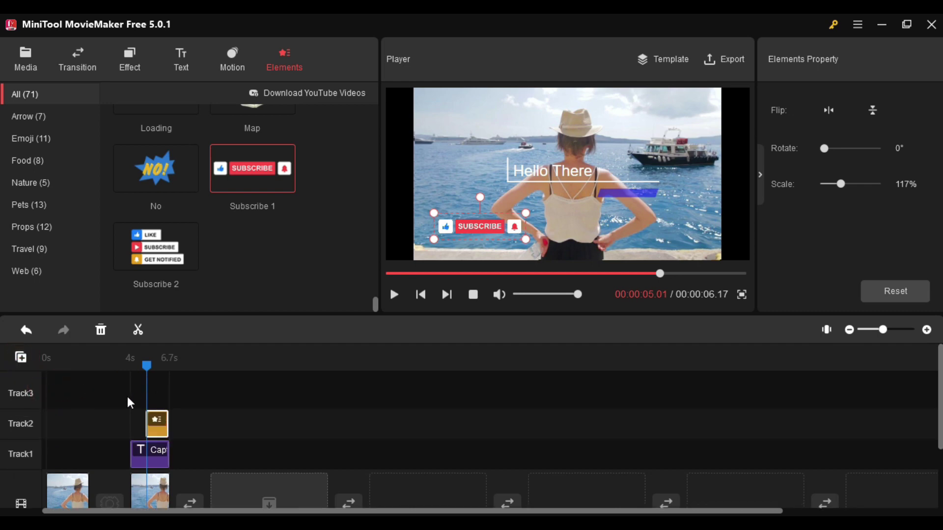
click(22, 361)
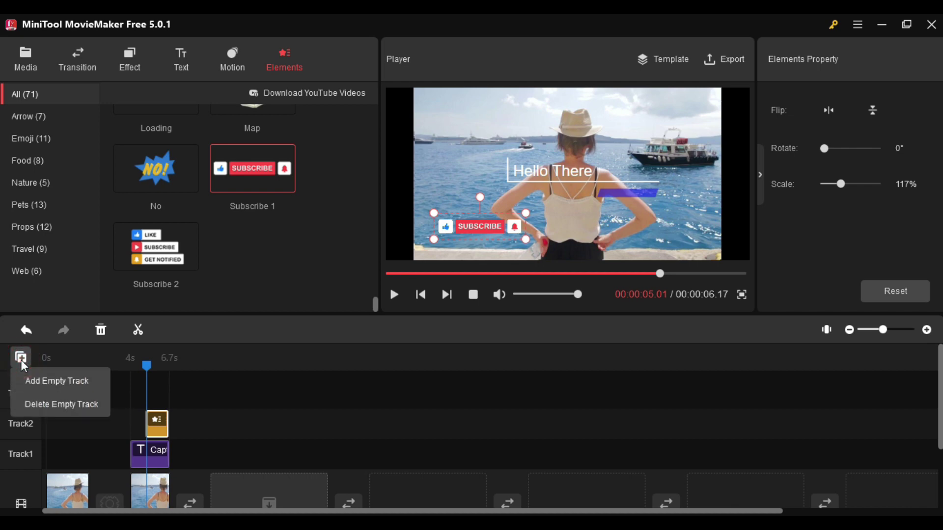
click(46, 408)
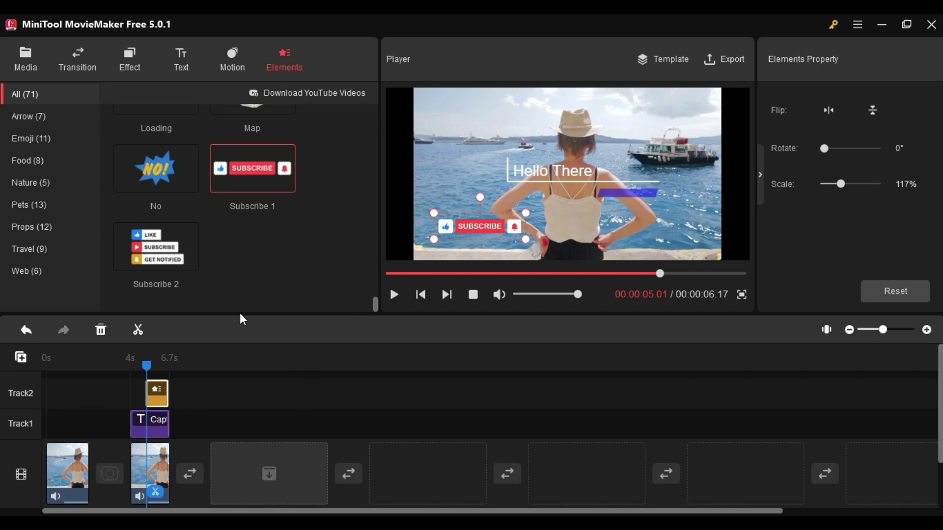
Import the Instrumental Song file into the media library.
click(34, 58)
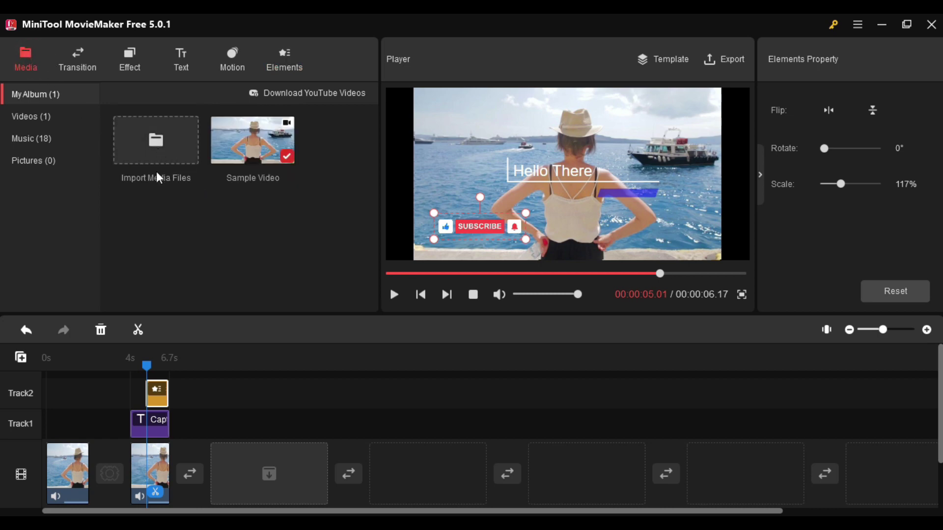
click(157, 142)
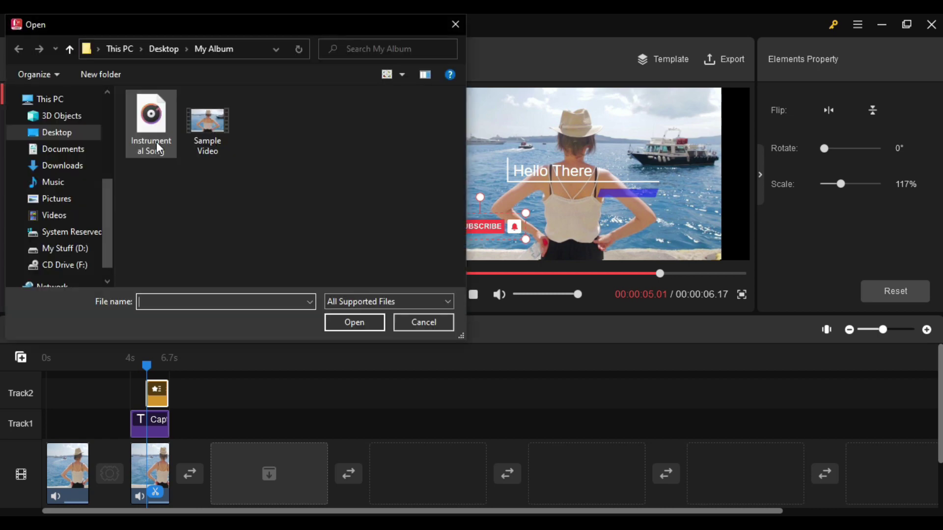
click(162, 129)
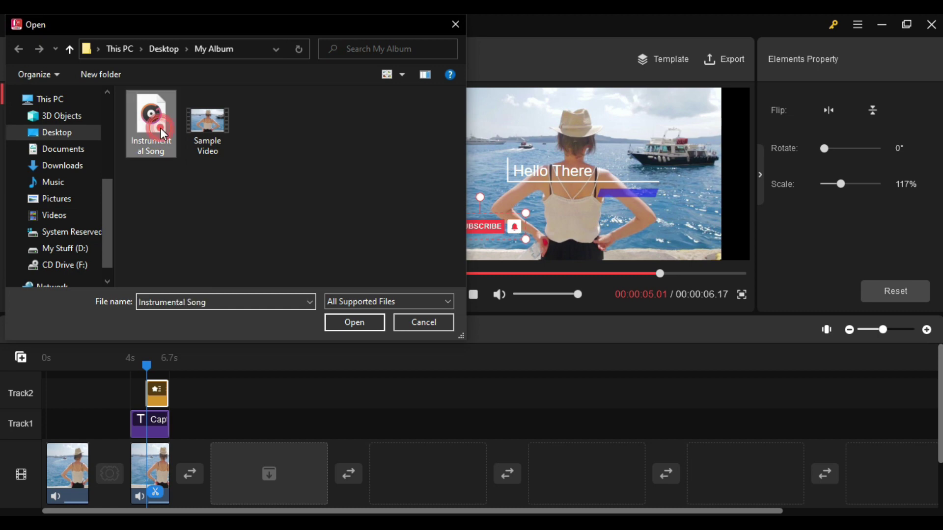
click(366, 328)
Place Instrumental Song on the music track as a 6.7s clip and select it.
mouse_move(251, 163)
drag(246, 152, 161, 412)
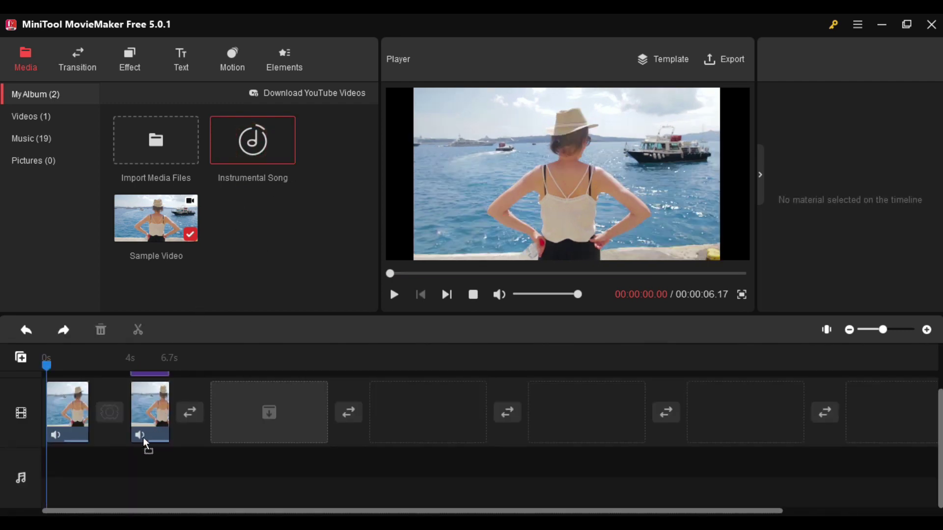
drag(92, 491, 91, 490)
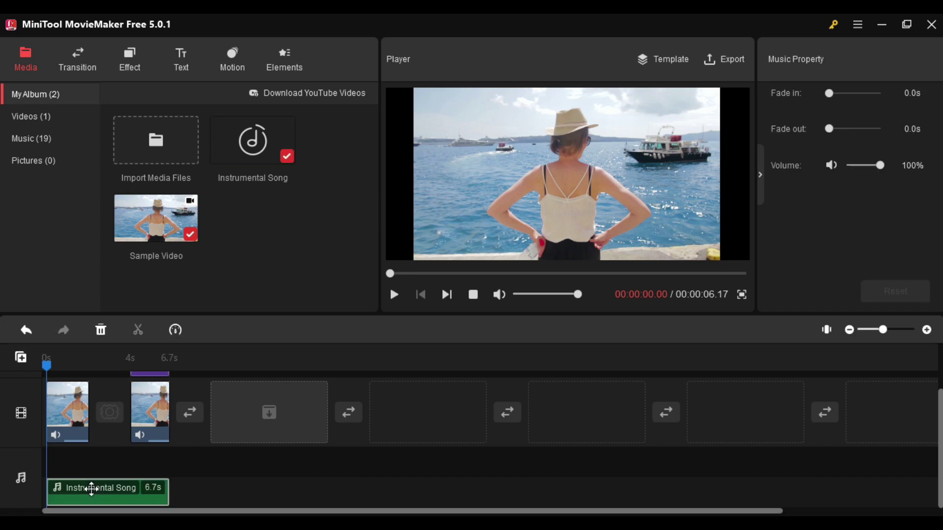
click(127, 491)
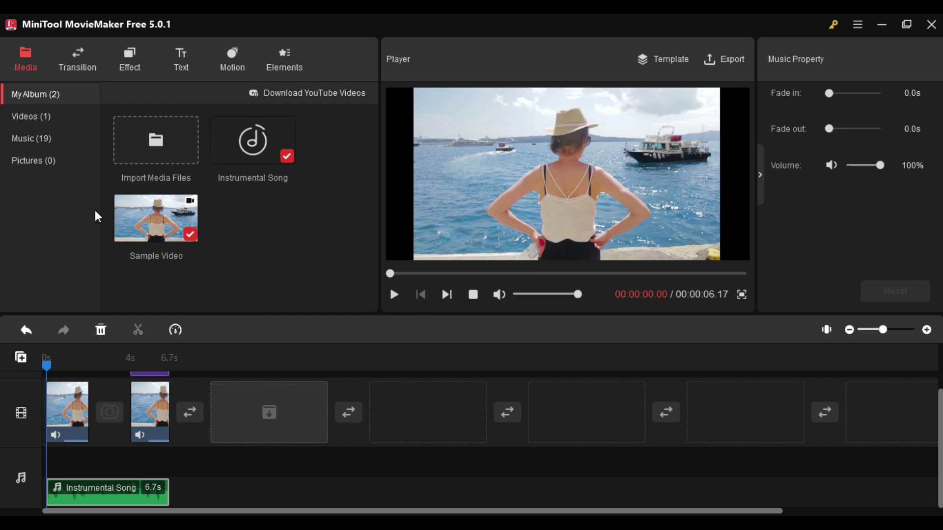
Show the 19-track Music library and scroll through Winning, A_Dusty_Road, Baby and Big_ALs.
click(50, 139)
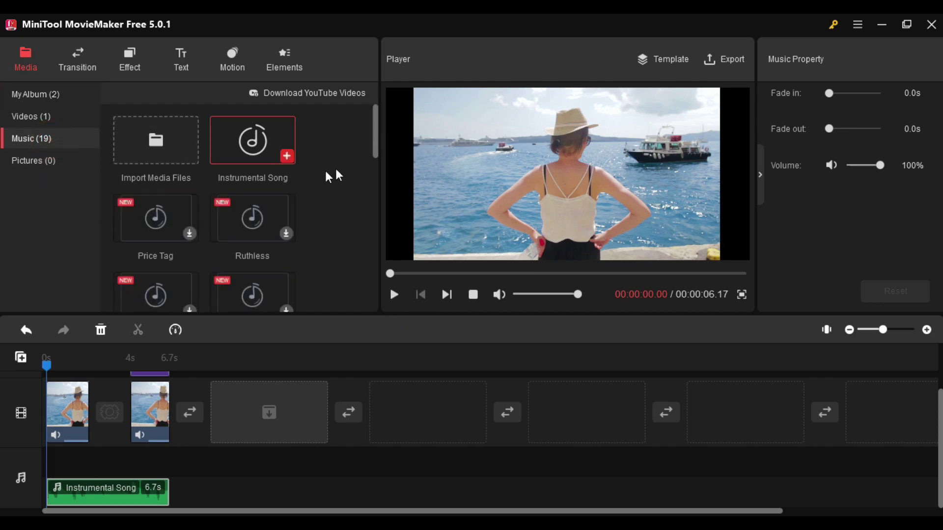
drag(378, 150, 368, 248)
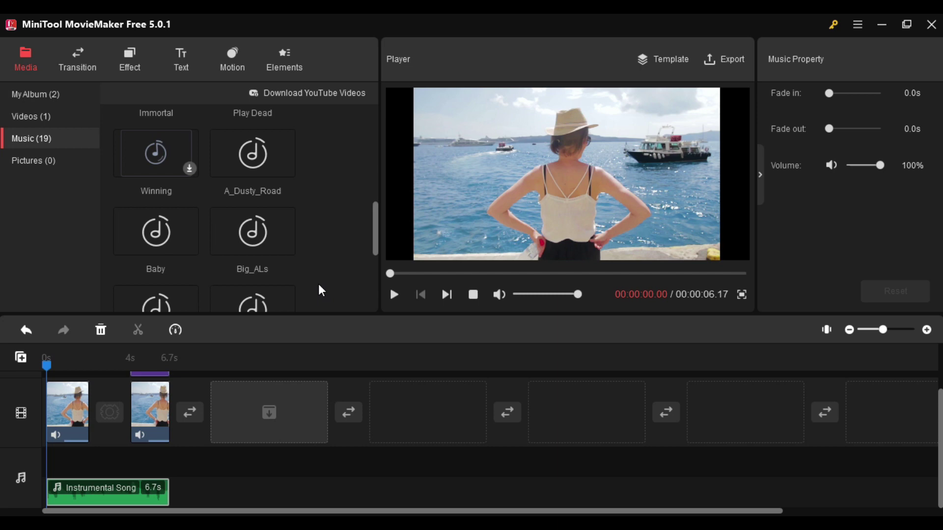
Set export of My Movie MP4 to 1920x1080, bit rate 8000, encoder h264_qsv.
click(720, 56)
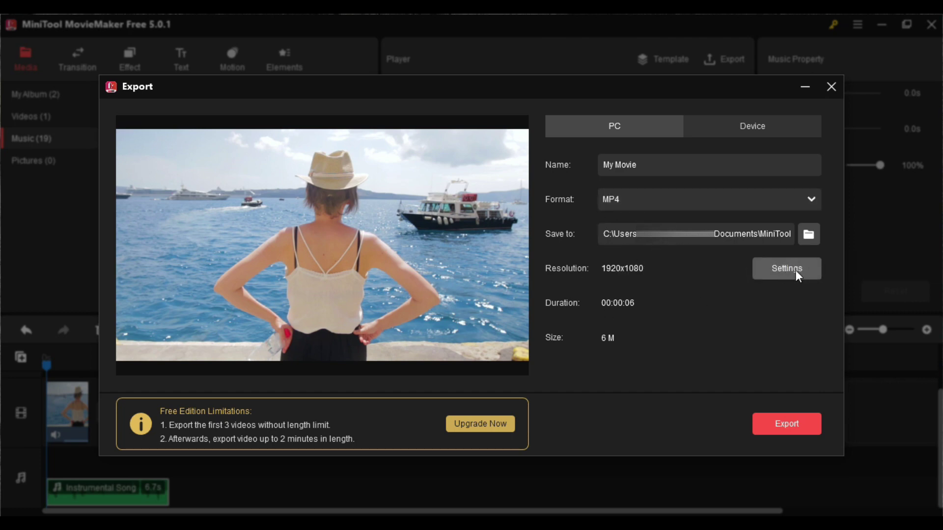
click(797, 277)
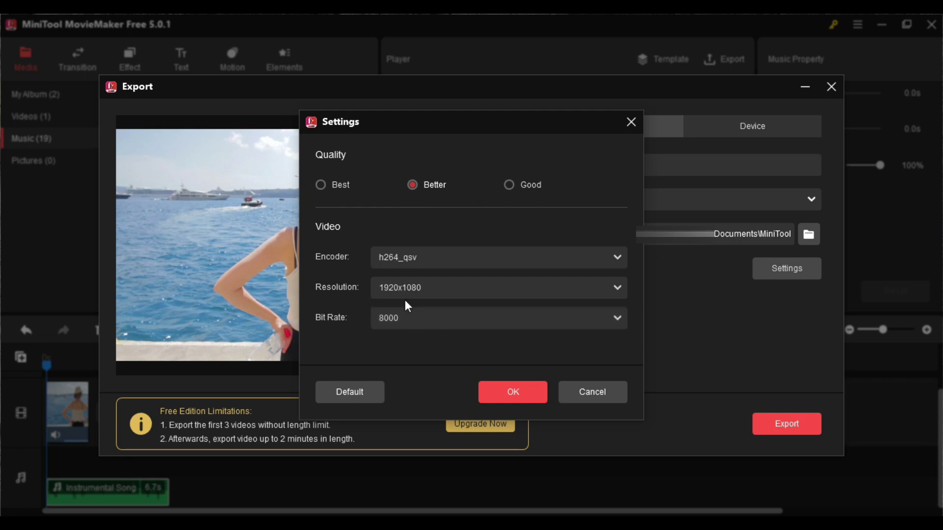
click(474, 291)
click(474, 291)
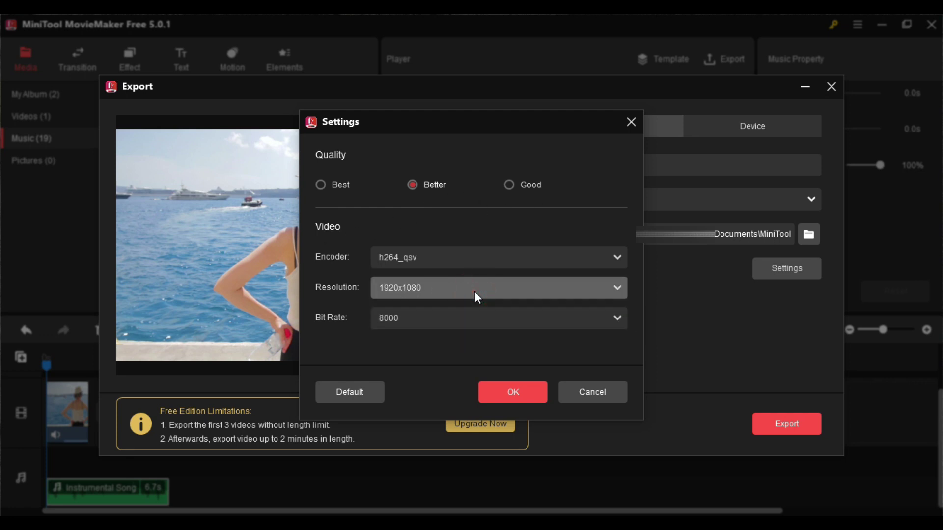
click(442, 323)
click(442, 325)
click(499, 255)
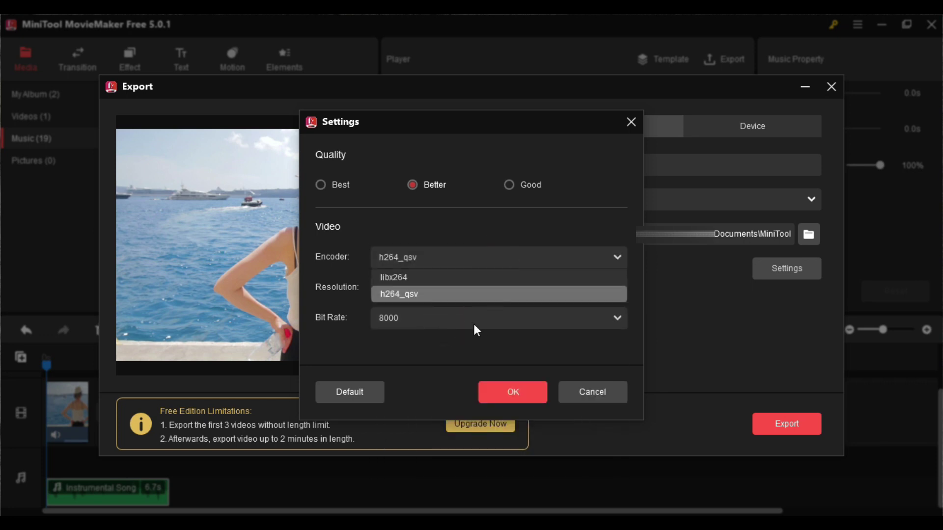
click(495, 254)
click(513, 394)
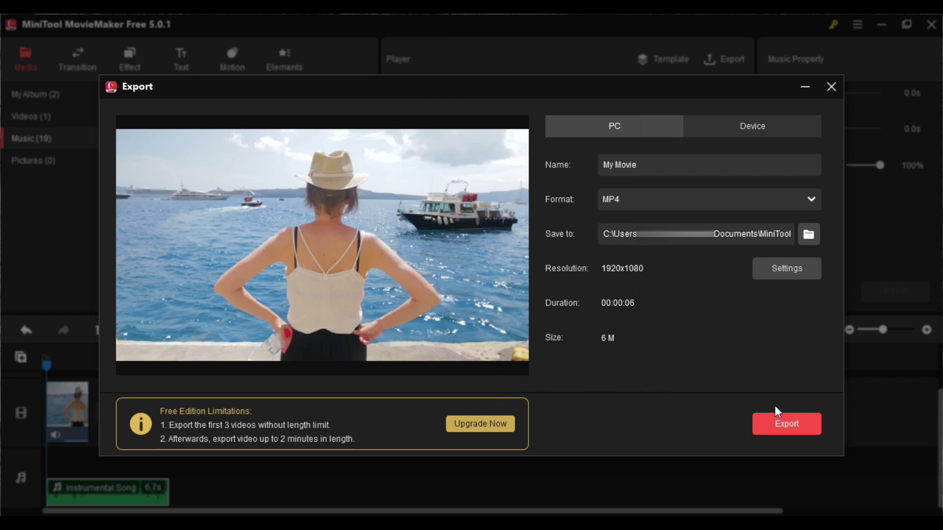
Start exporting My Movie as an MP4.
click(788, 427)
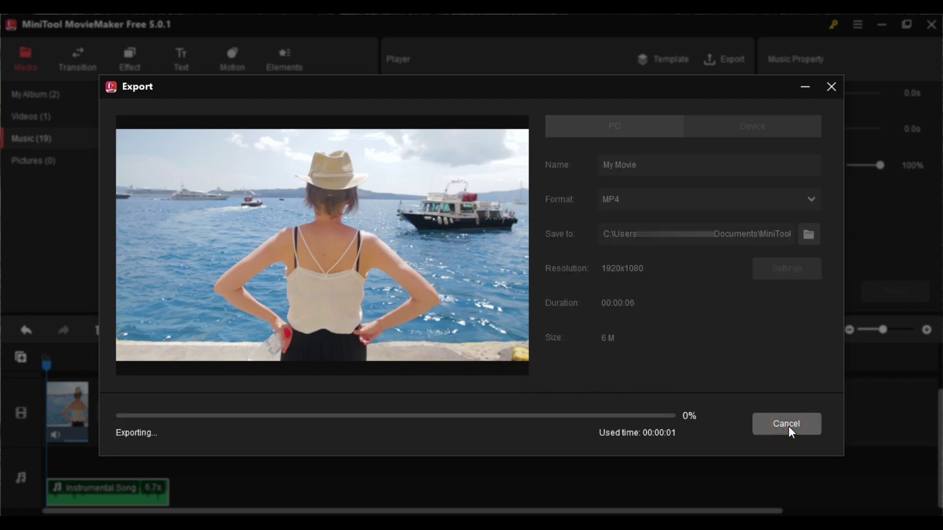